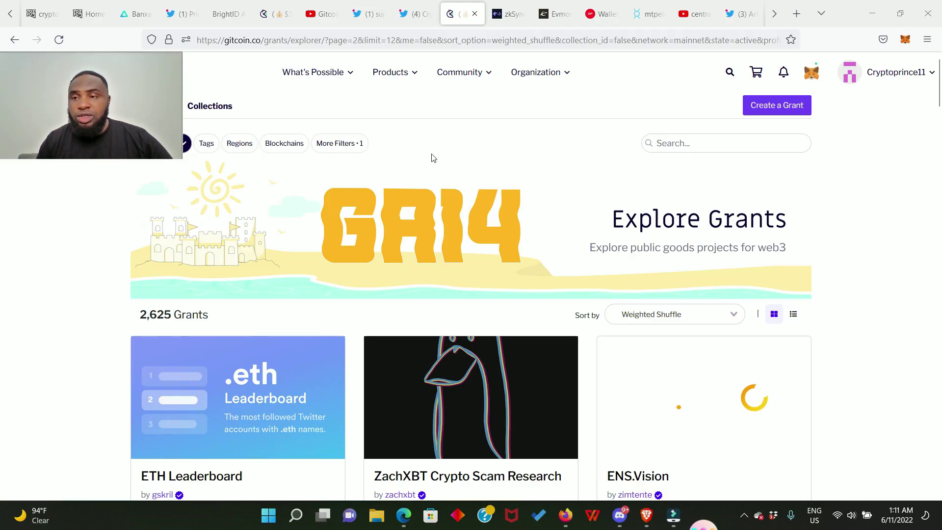
Step: Browse the account menu, then scroll the browser tab strip to reveal the hidden tabs
click(878, 80)
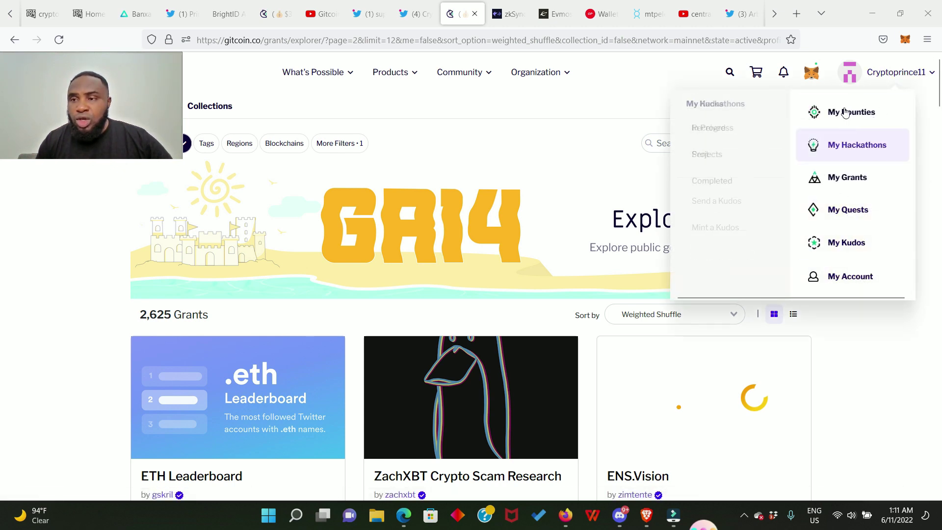
mouse_move(850, 276)
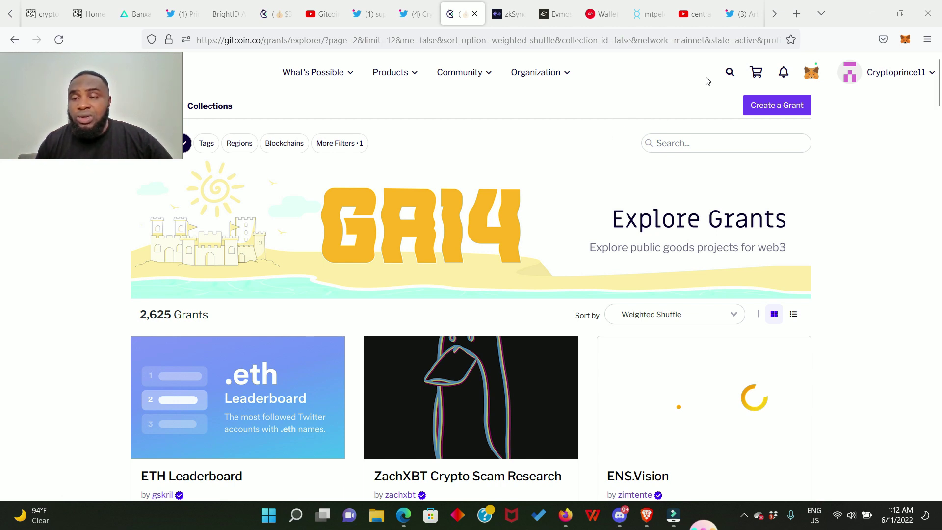
click(775, 14)
click(775, 13)
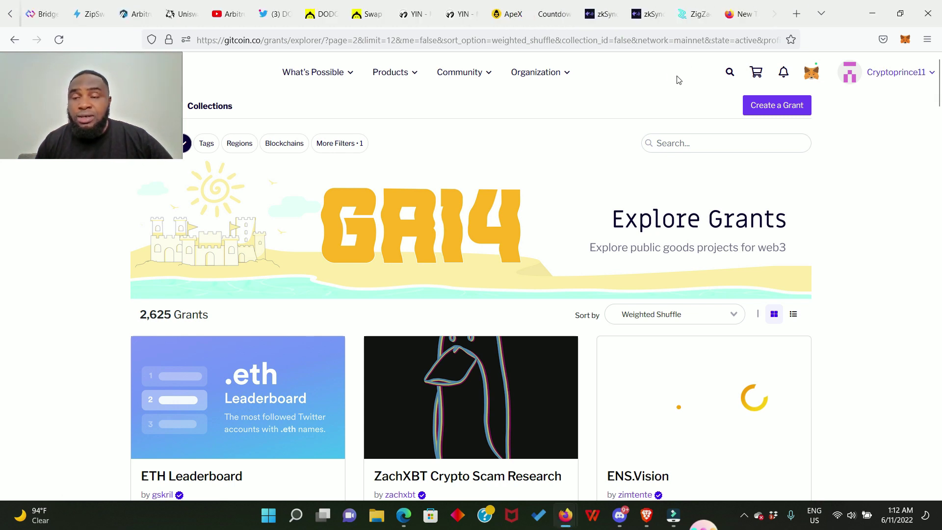
Step: Review fills on the ZigZag tab, then switch to the zkSync wallet's L2 balance of 9.108709 USDC
click(696, 14)
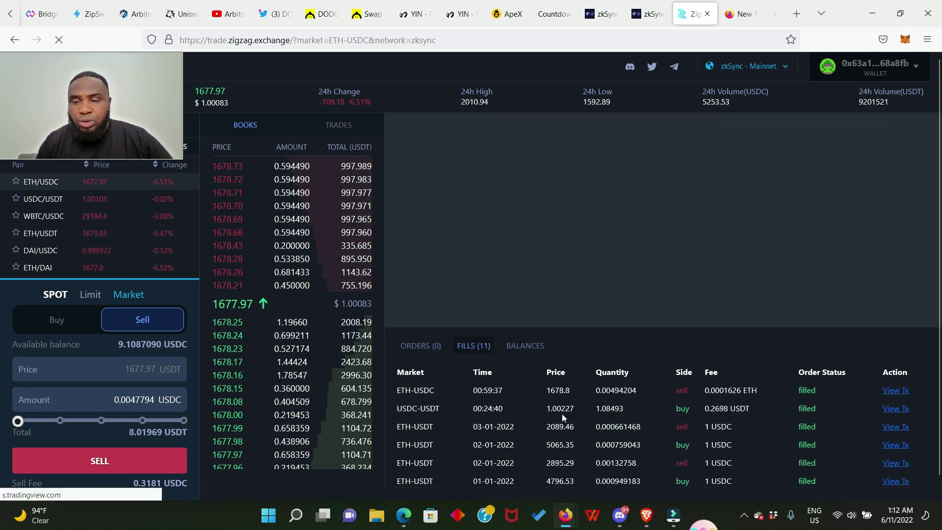
scroll(561, 413, down, 3)
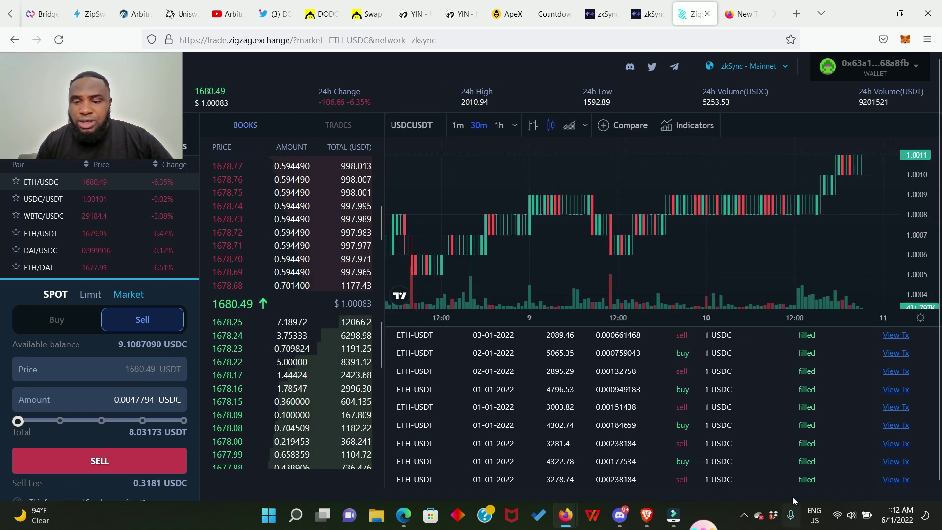
scroll(431, 422, up, 3)
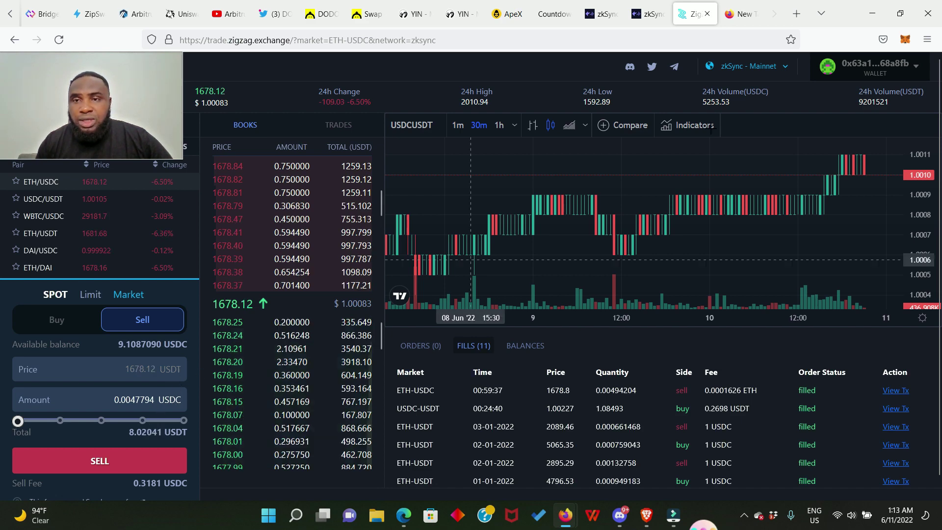
click(647, 13)
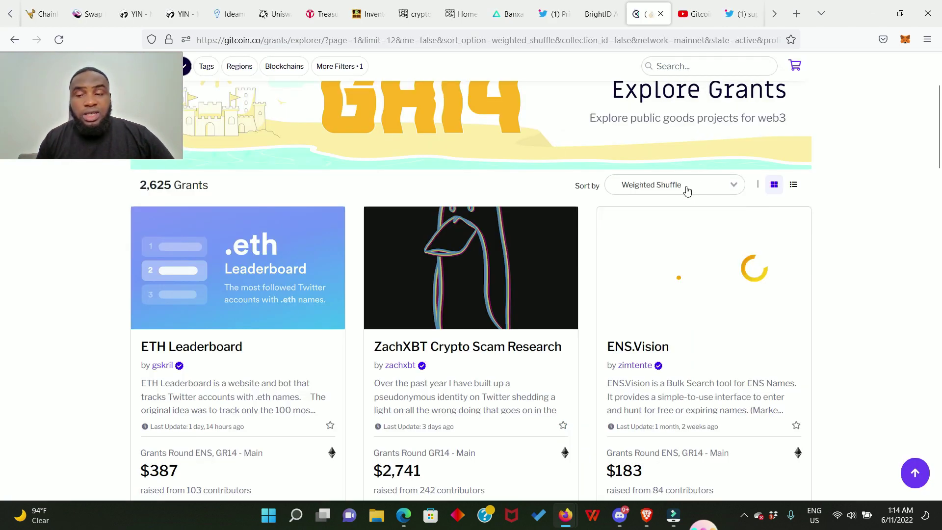
Step: Sort the GR14 grants list by Trending and skim the top cards
click(687, 190)
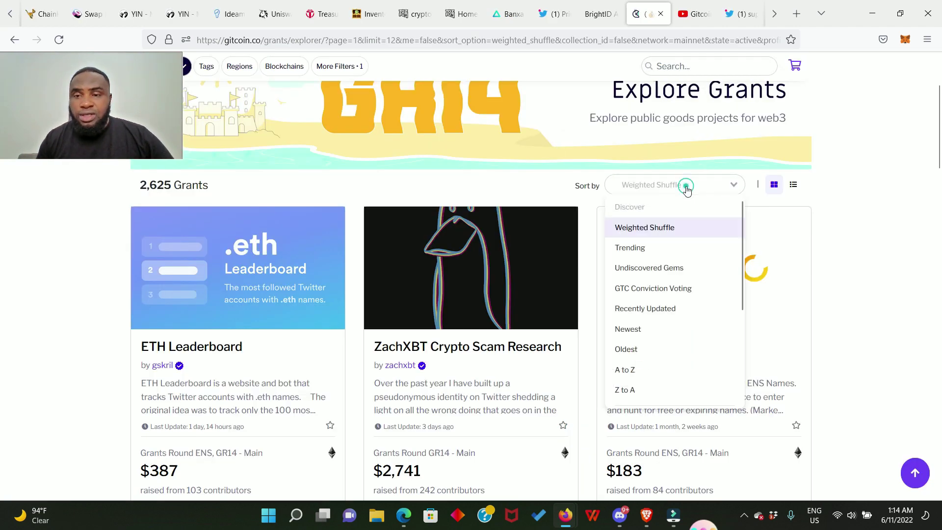
click(643, 248)
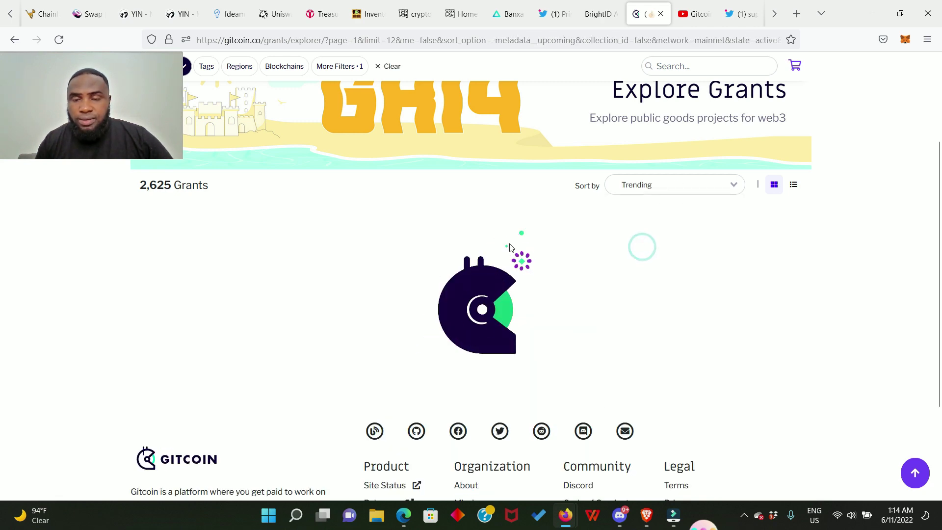
scroll(561, 173, down, 1)
scroll(558, 177, down, 5)
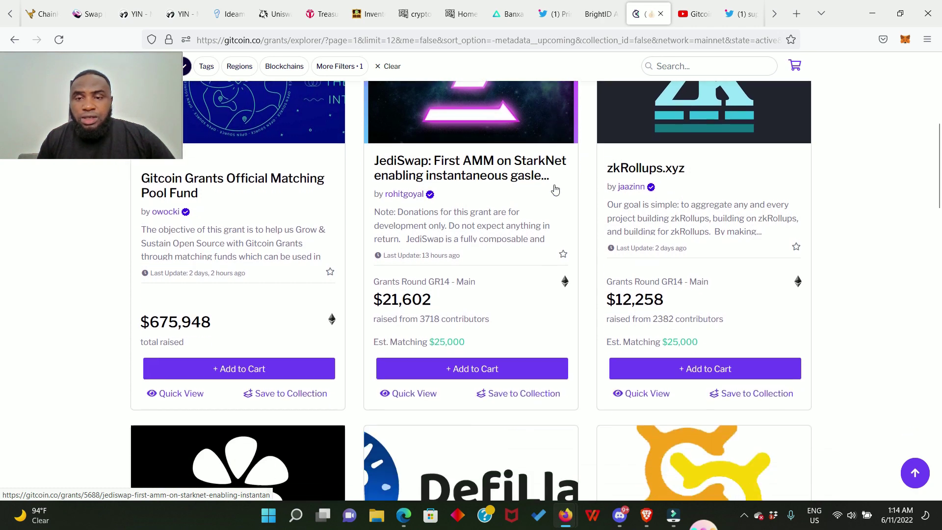
scroll(554, 190, down, 10)
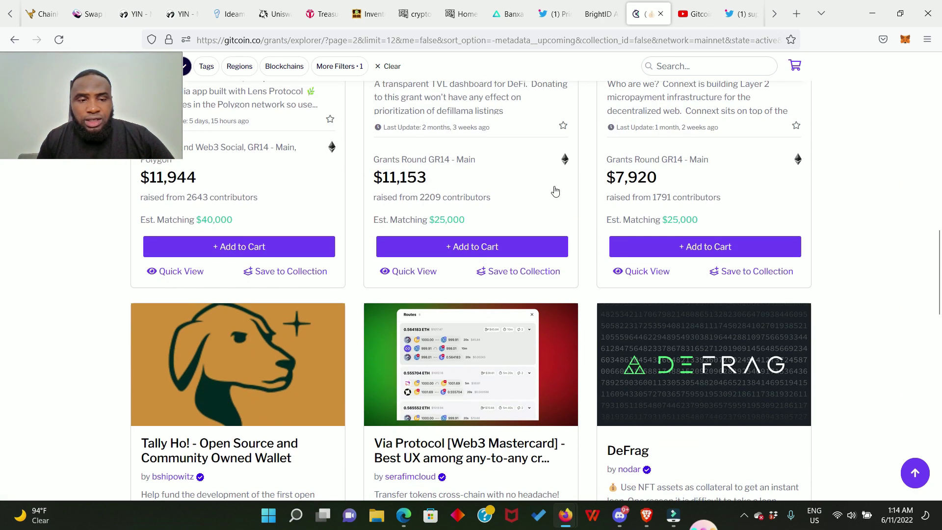
scroll(555, 191, down, 3)
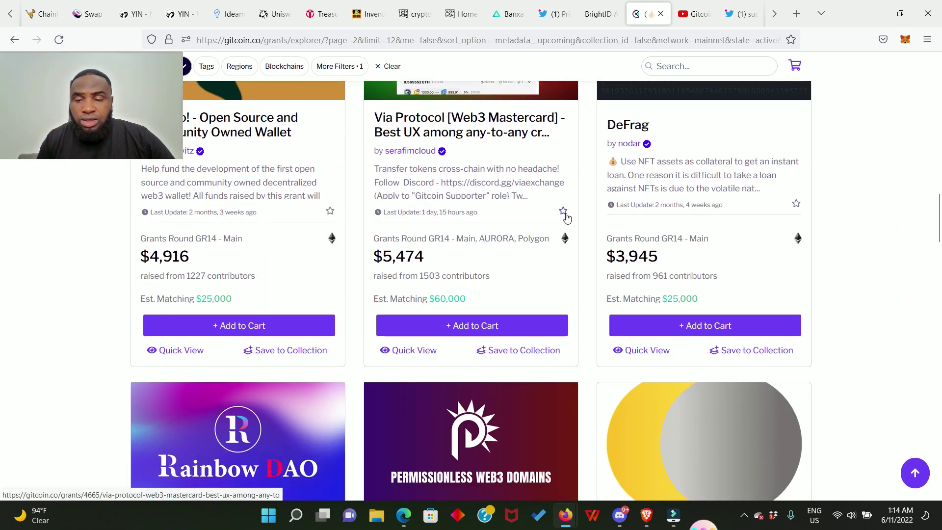
scroll(563, 214, down, 7)
scroll(566, 219, up, 5)
scroll(563, 219, up, 18)
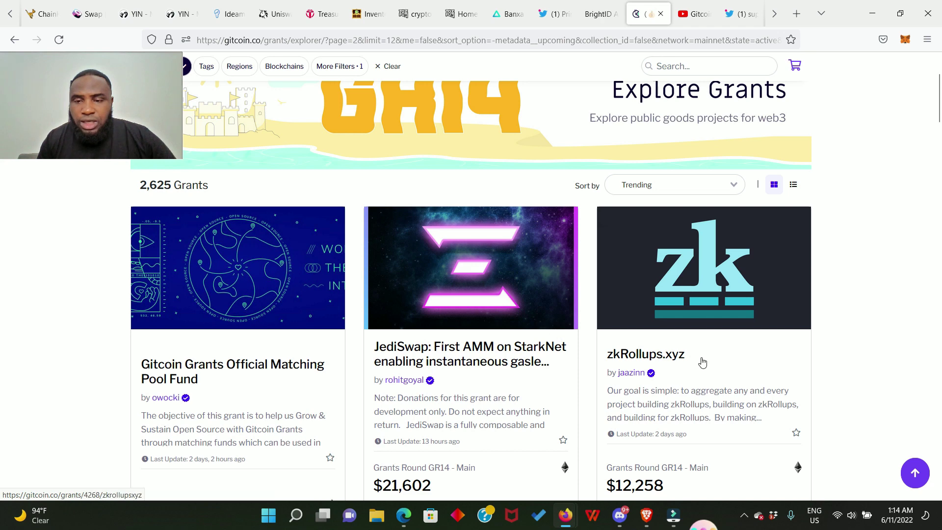
Step: Scroll through the Trending grant cards to find JediSwap and zkRollups.xyz
scroll(477, 360, down, 3)
scroll(476, 360, down, 4)
scroll(498, 273, down, 4)
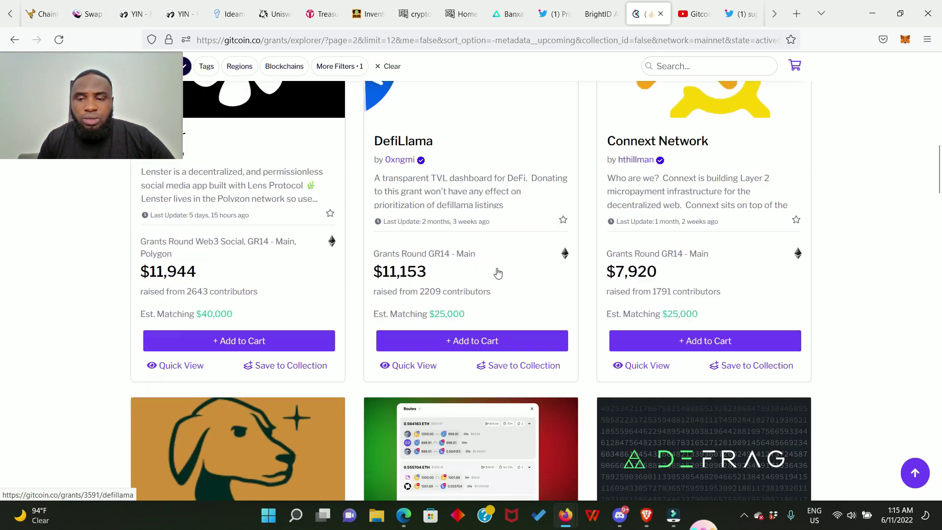
scroll(498, 273, down, 13)
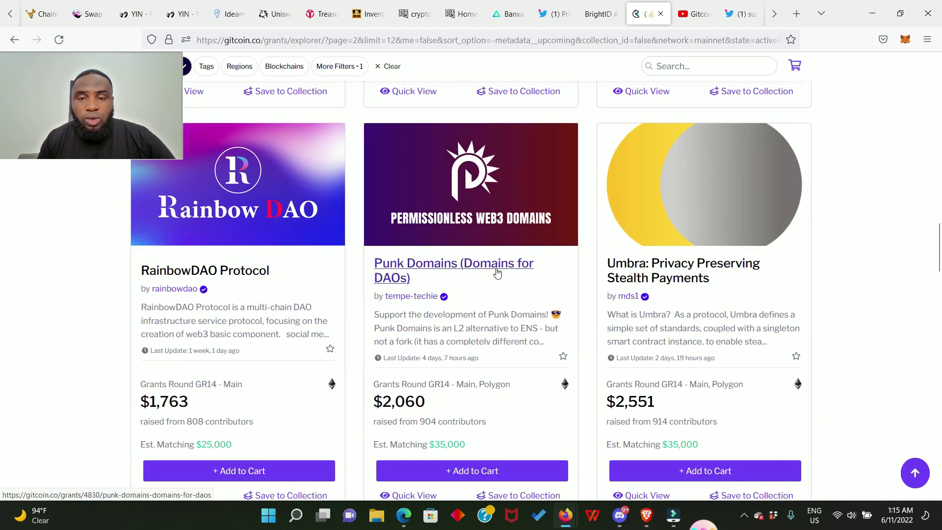
scroll(495, 273, down, 5)
scroll(495, 268, down, 5)
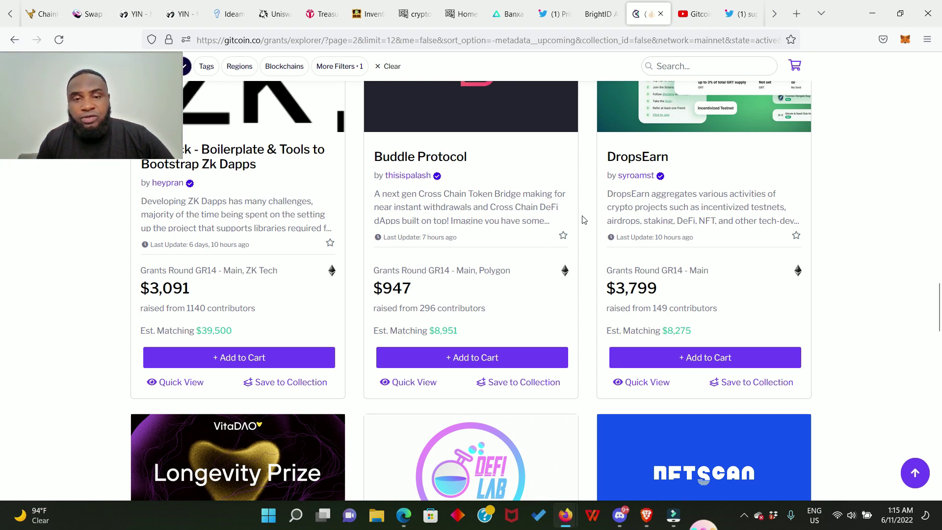
scroll(584, 219, up, 20)
scroll(583, 221, up, 4)
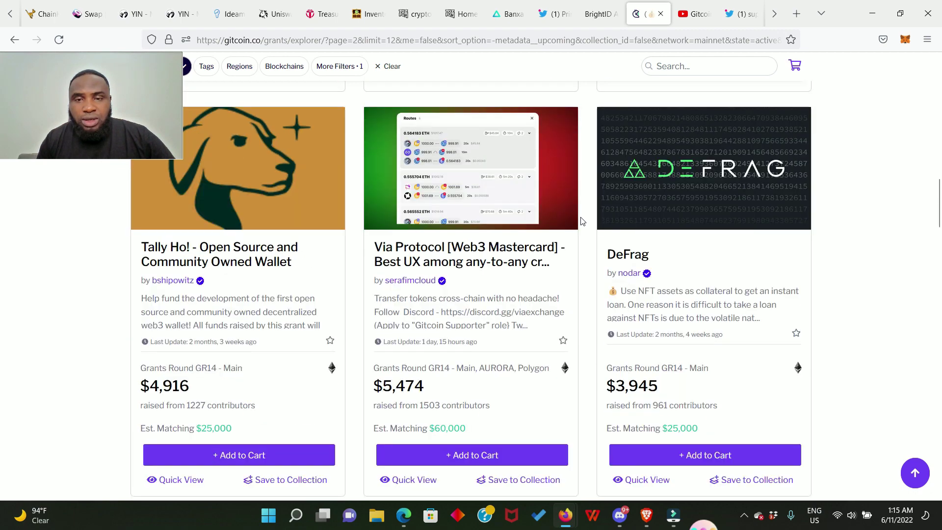
scroll(582, 221, up, 15)
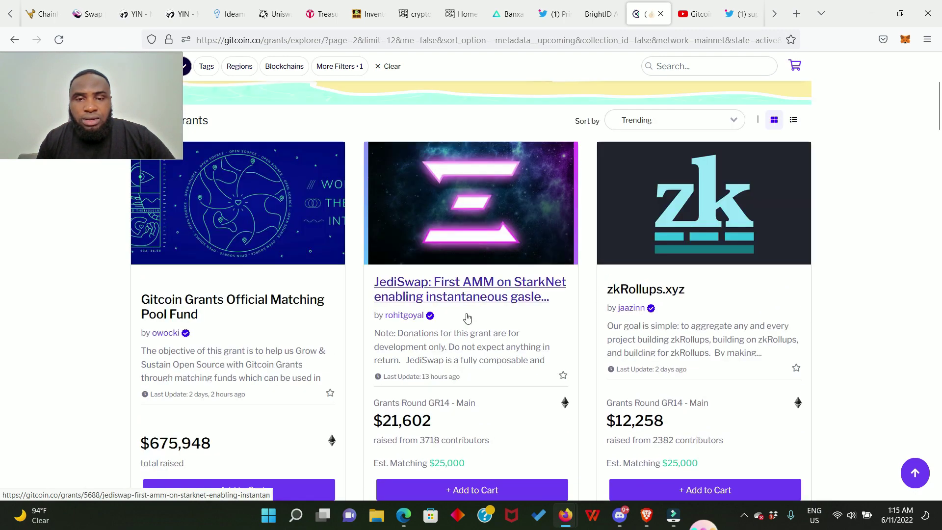
scroll(571, 267, down, 3)
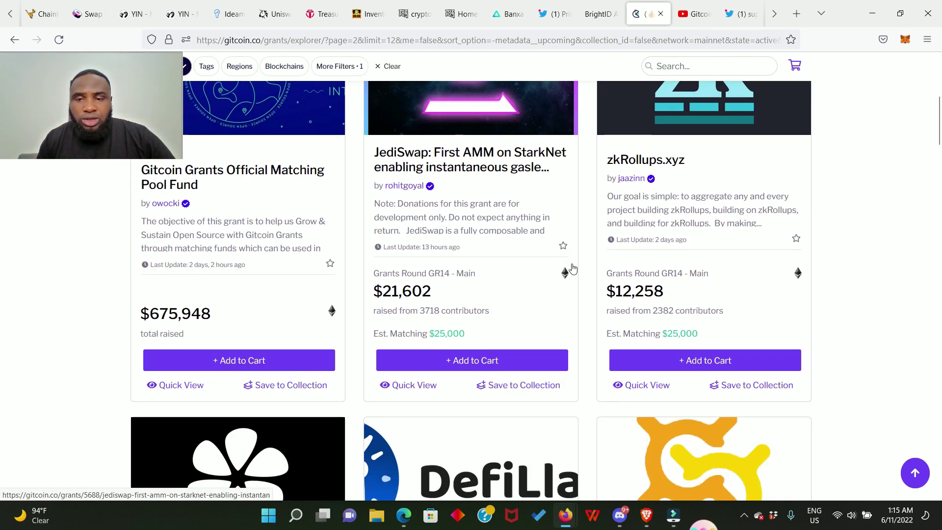
scroll(571, 268, down, 2)
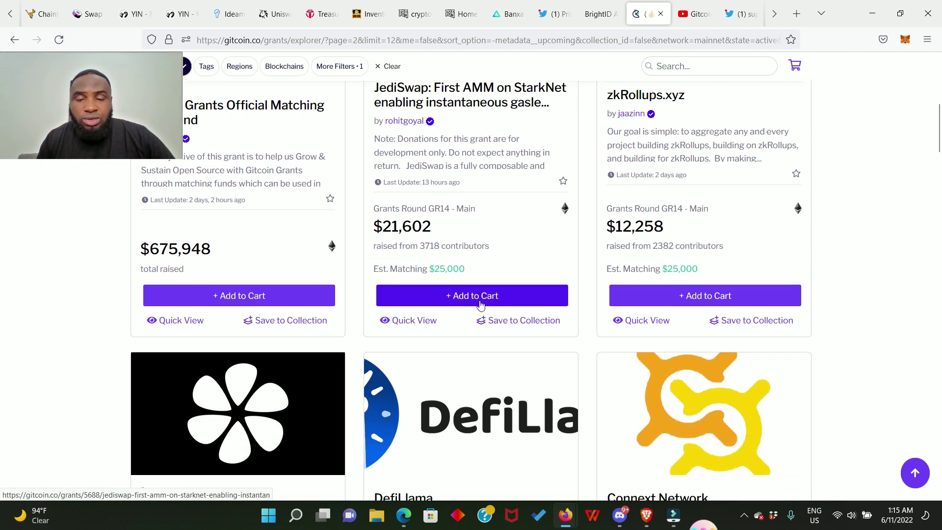
Step: Add JediSwap, zkRollups.xyz, Lenster, DefiLlama and Tally Ho! grants to the cart
click(472, 299)
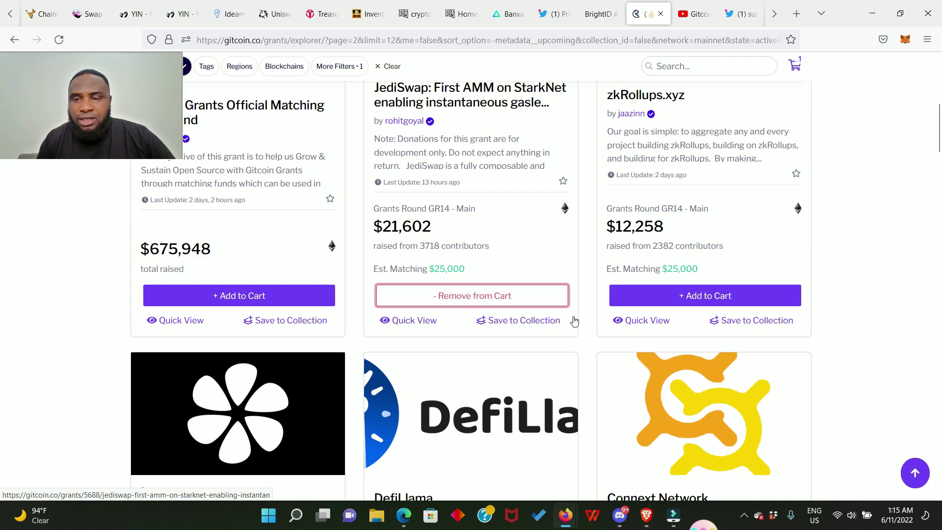
scroll(614, 270, up, 2)
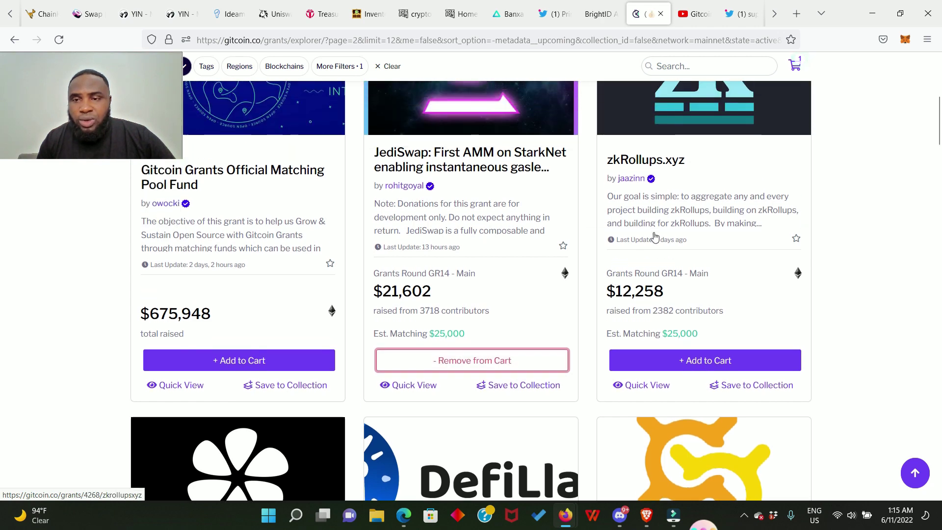
click(709, 362)
scroll(614, 377, down, 6)
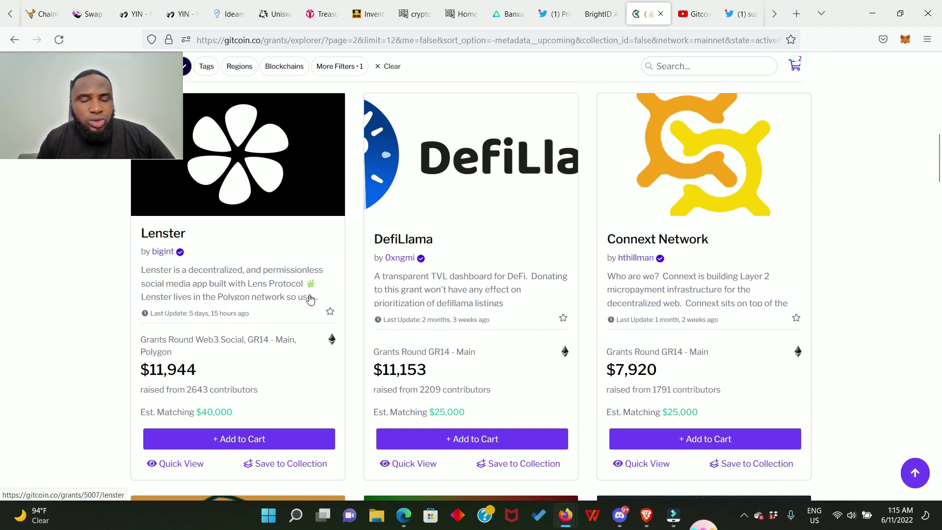
click(226, 440)
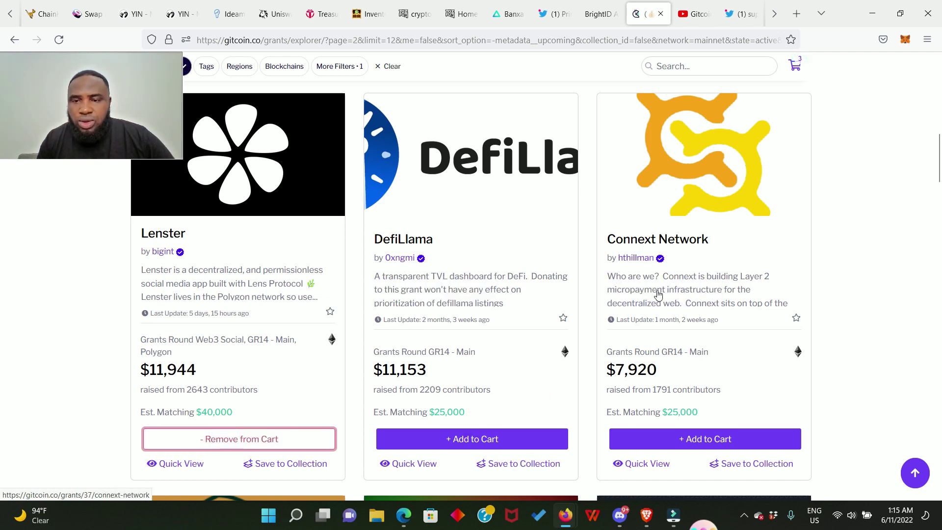
scroll(685, 279, down, 3)
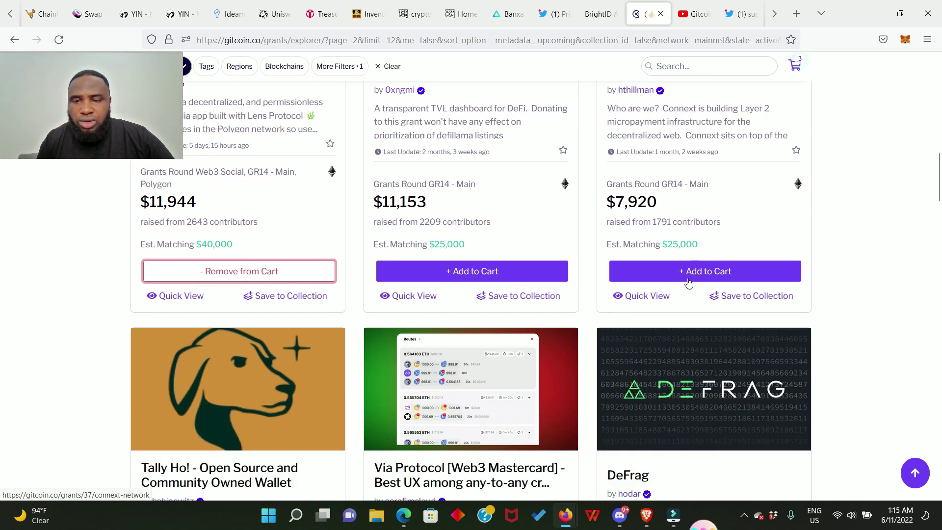
click(469, 249)
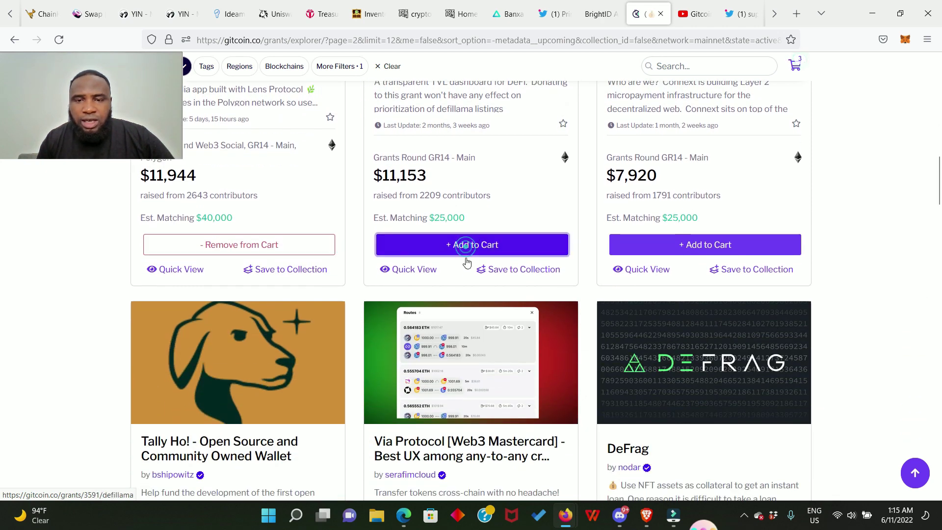
scroll(255, 319, down, 3)
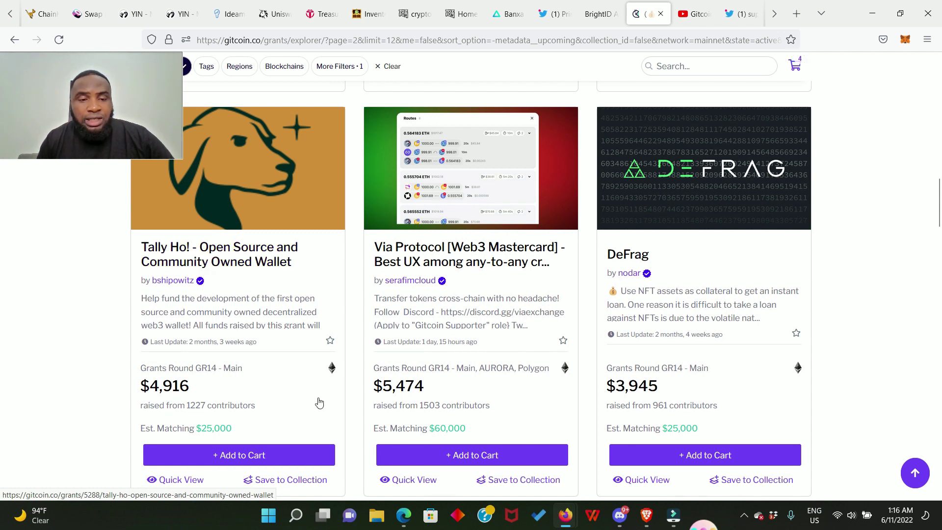
scroll(320, 403, down, 1)
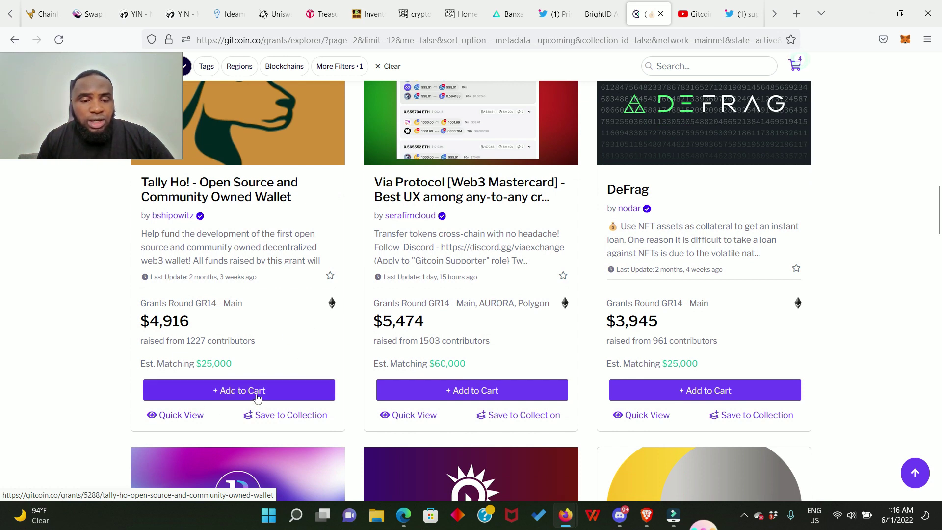
click(236, 388)
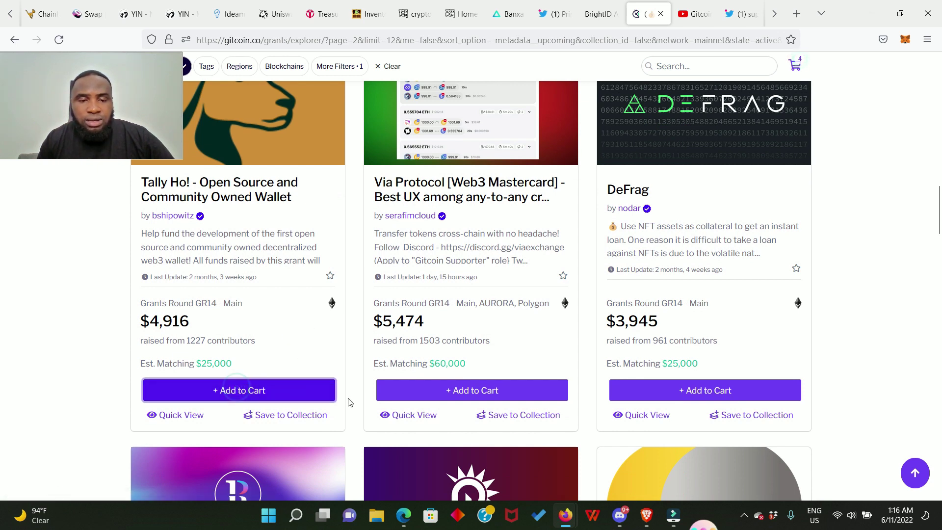
Step: Scroll further through the Trending grants, loading through page 4, then back up
scroll(404, 343, down, 6)
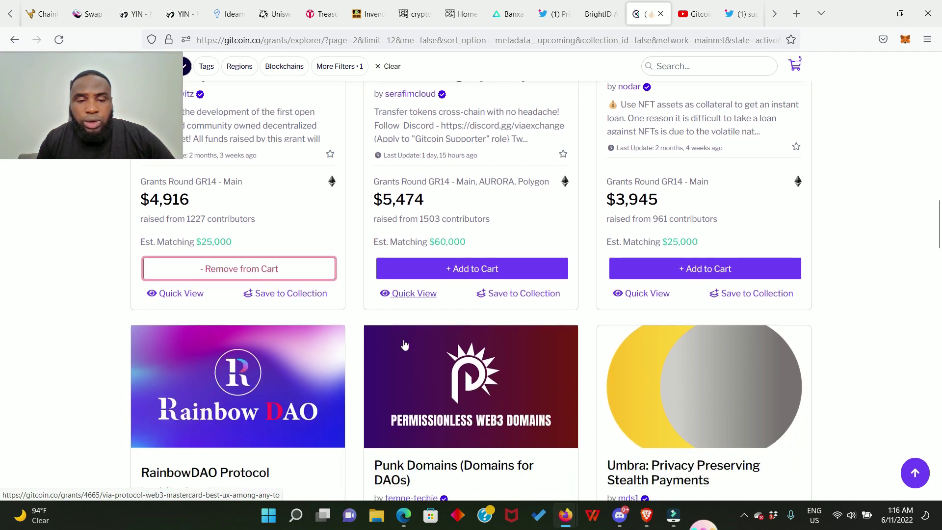
scroll(404, 345, down, 4)
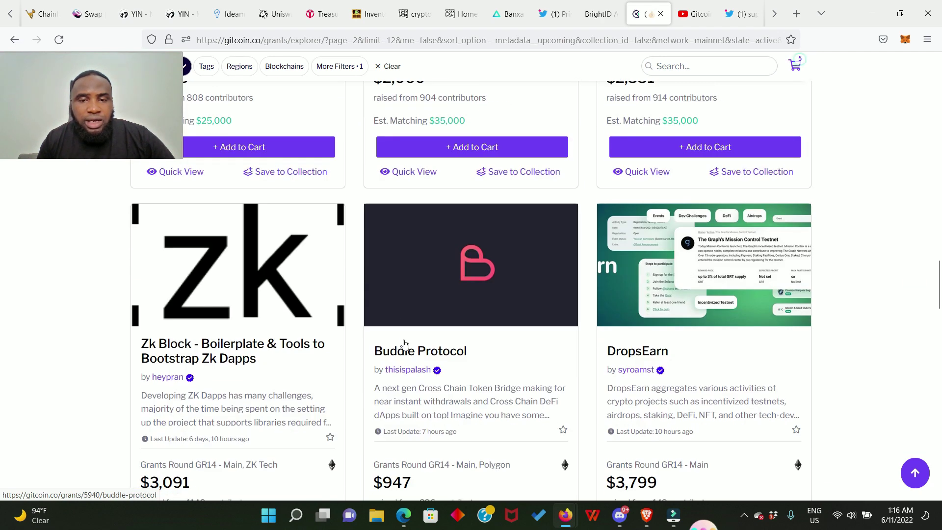
scroll(404, 343, down, 4)
scroll(402, 344, up, 1)
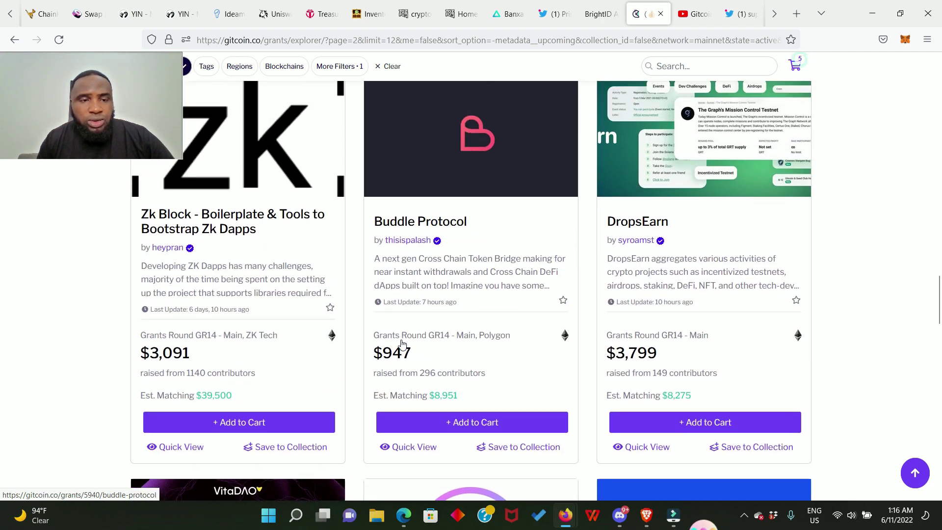
scroll(400, 344, down, 20)
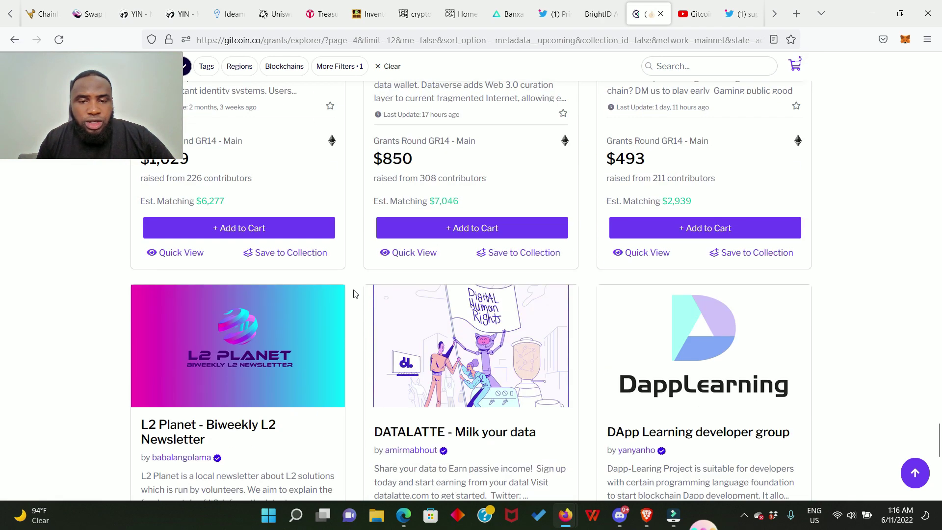
scroll(356, 299, down, 5)
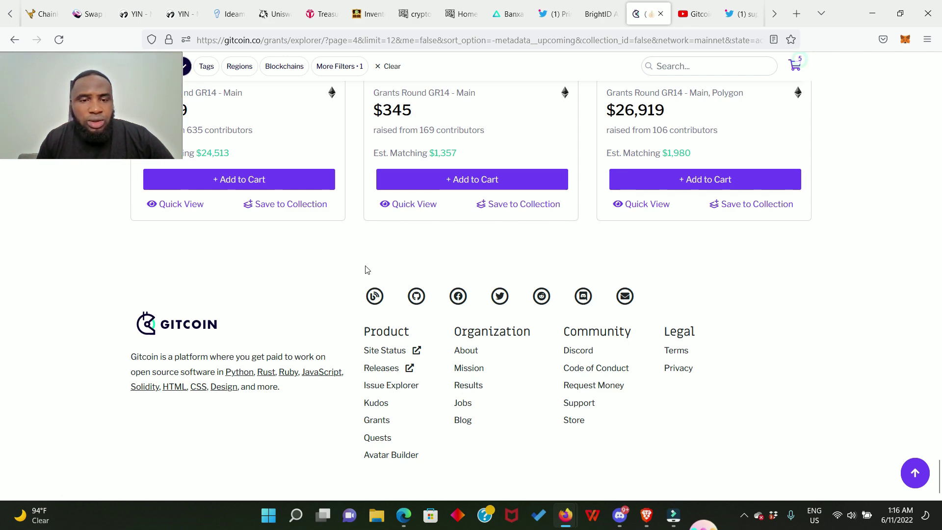
scroll(364, 261, up, 4)
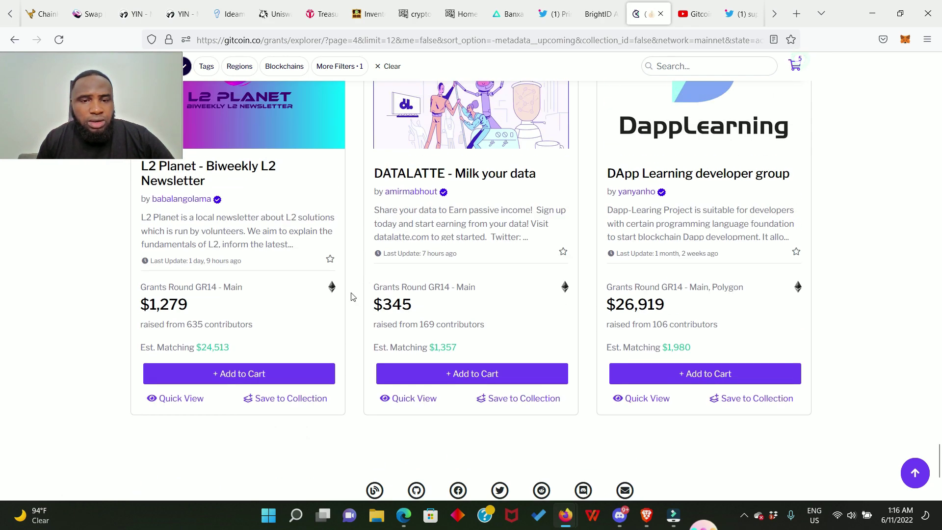
scroll(351, 296, up, 12)
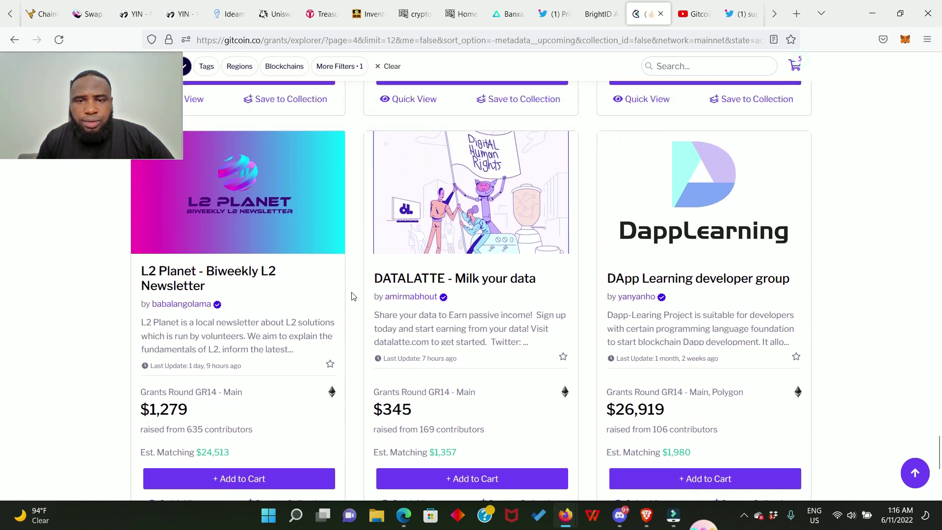
scroll(363, 287, up, 10)
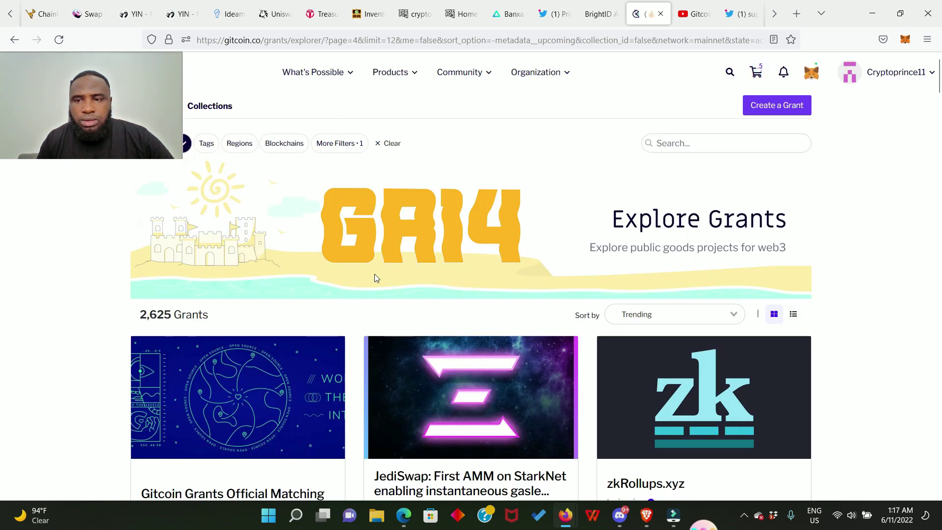
click(674, 144)
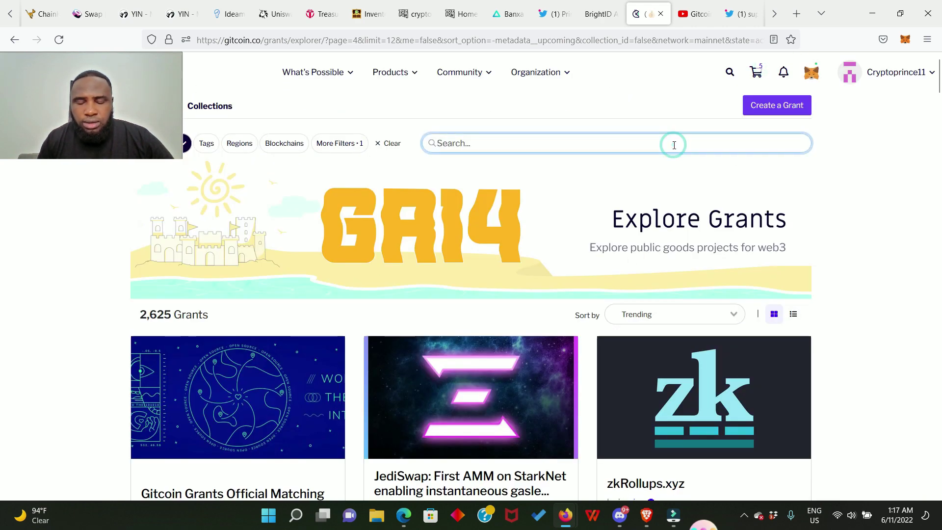
text(br)
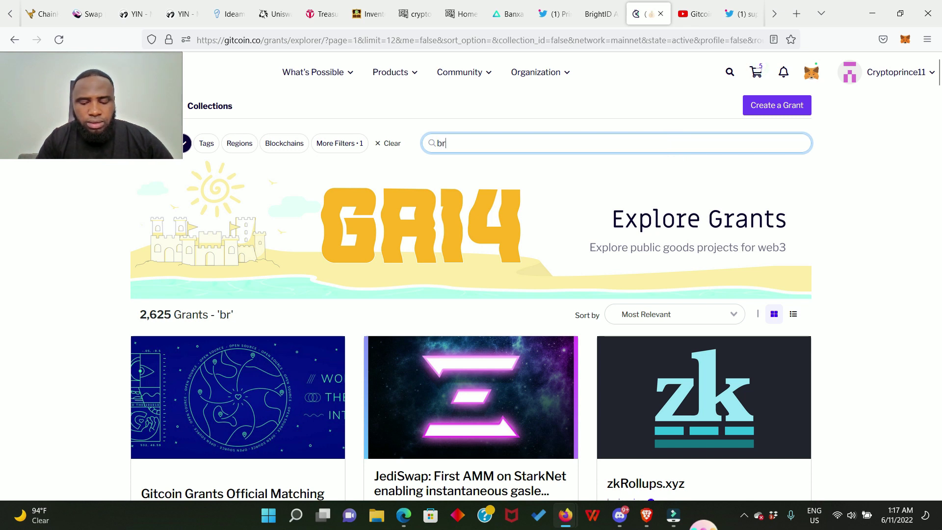
text(ighti)
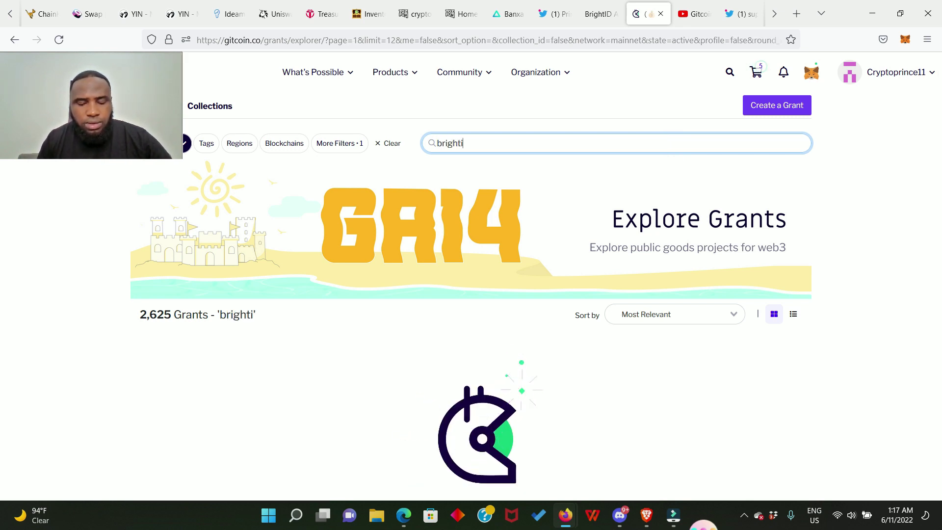
text(d)
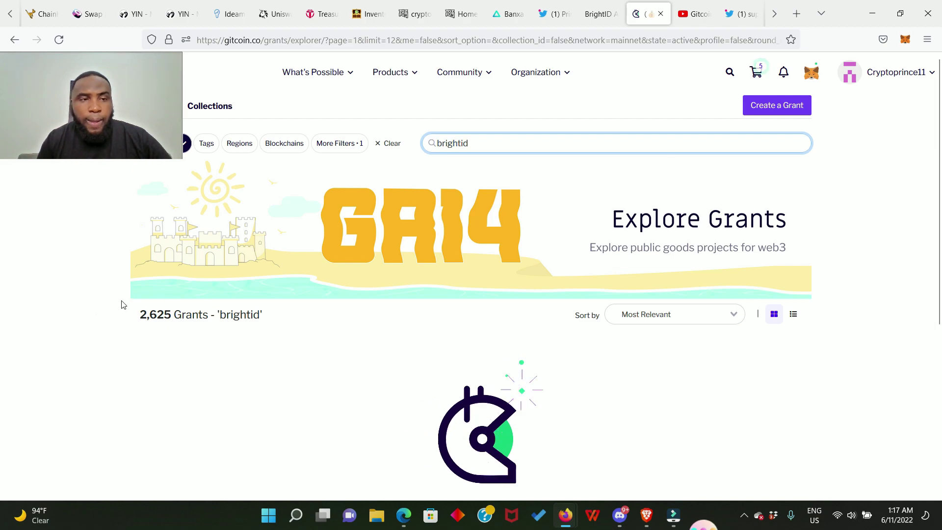
scroll(292, 293, down, 15)
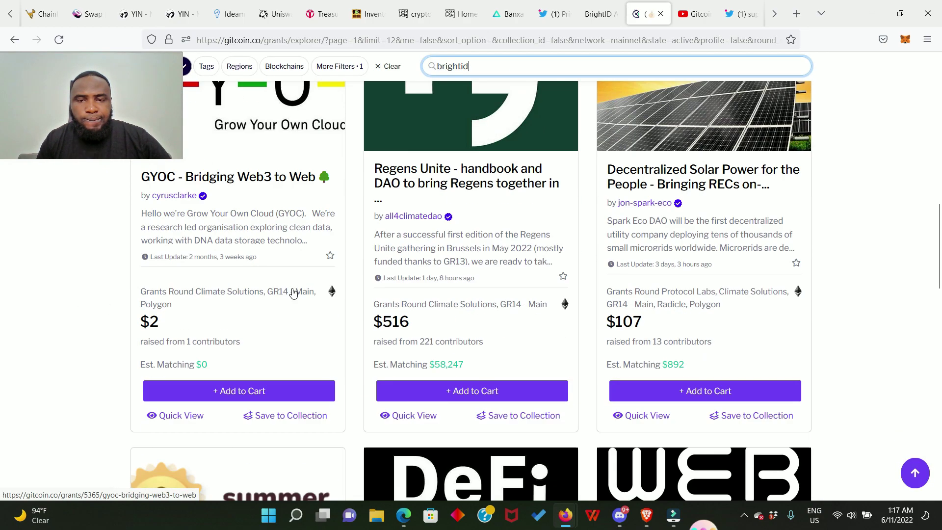
scroll(291, 293, down, 10)
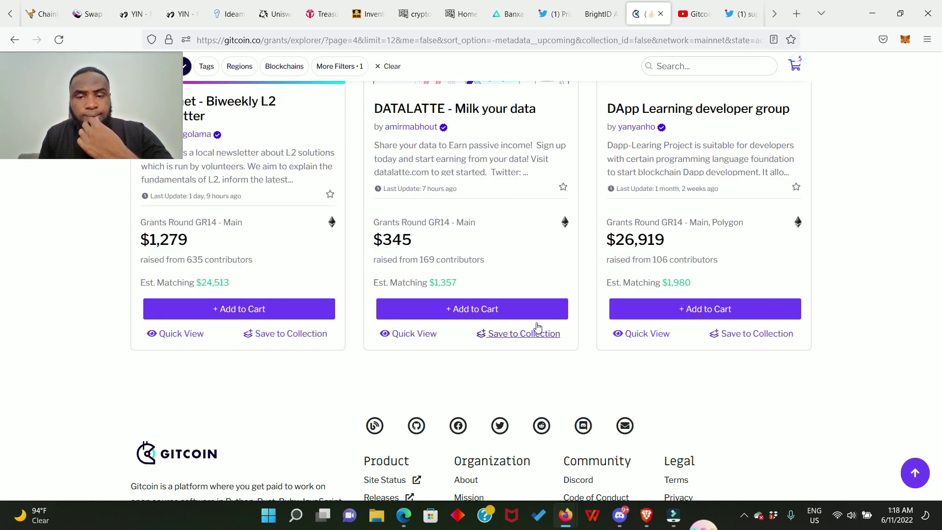
scroll(491, 295, up, 10)
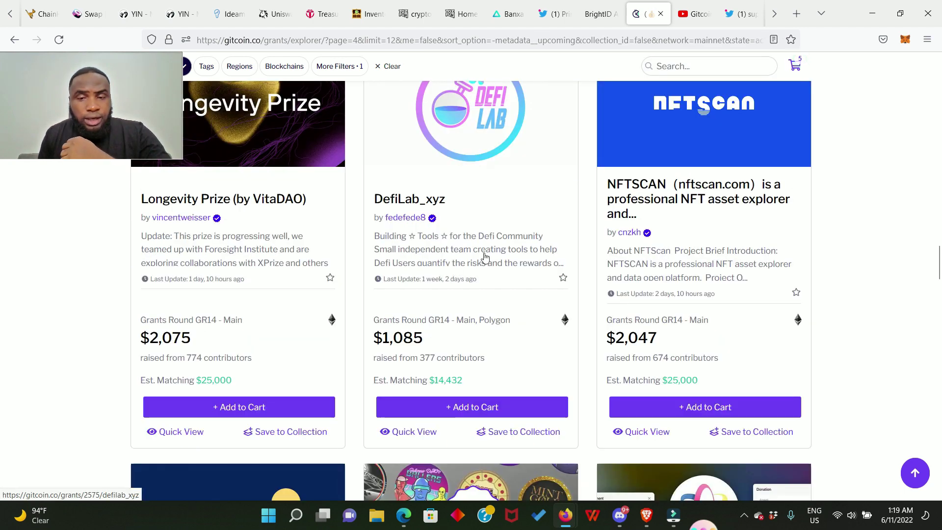
scroll(507, 255, down, 20)
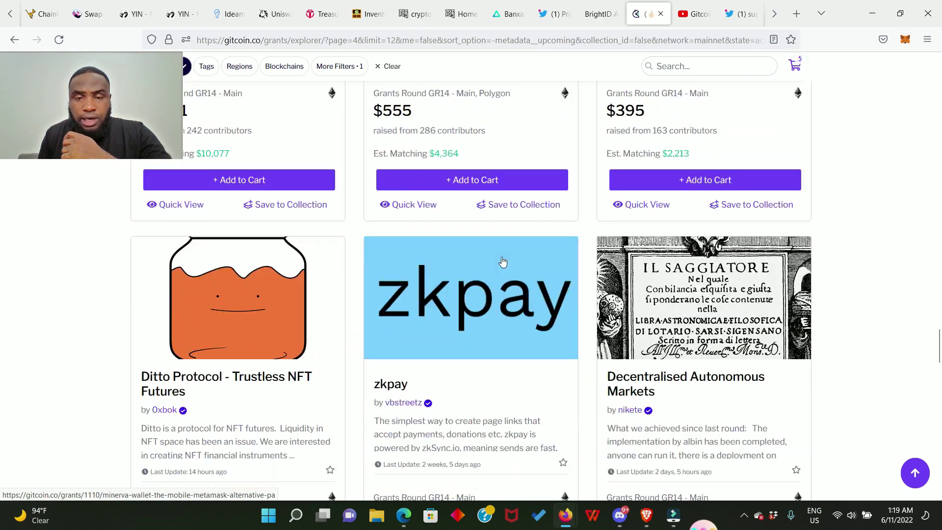
scroll(502, 262, down, 20)
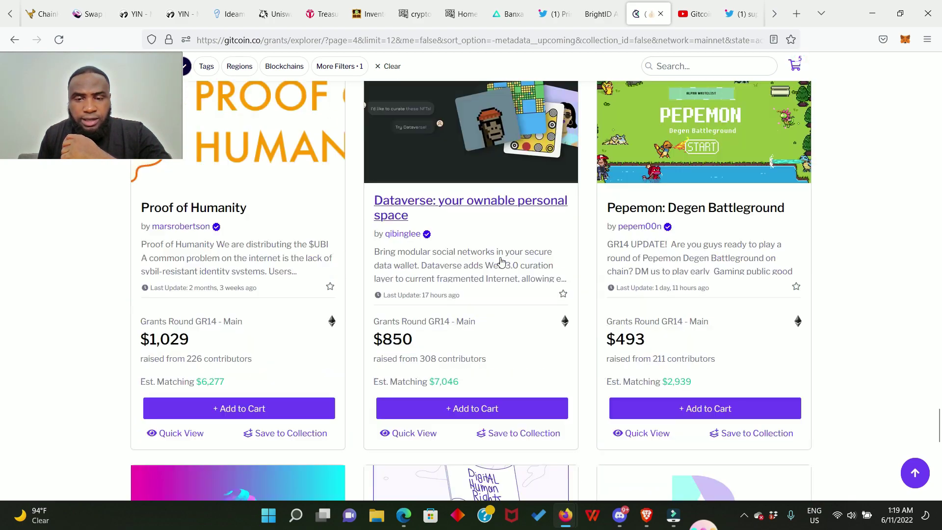
scroll(499, 264, down, 10)
scroll(500, 264, up, 15)
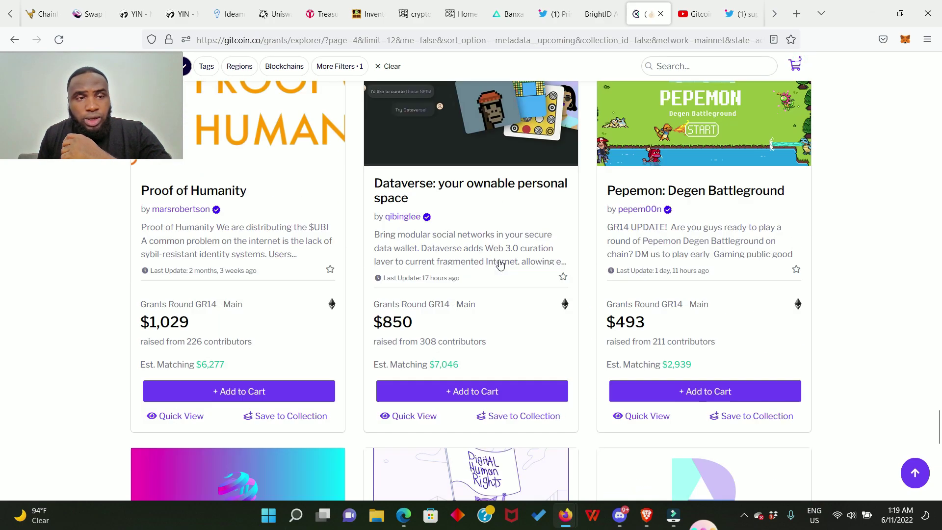
scroll(499, 263, up, 20)
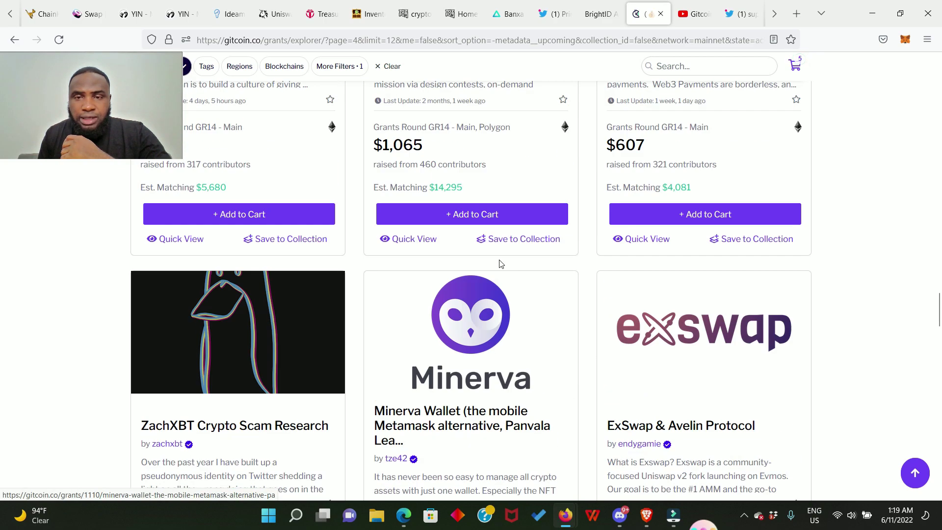
scroll(500, 264, up, 20)
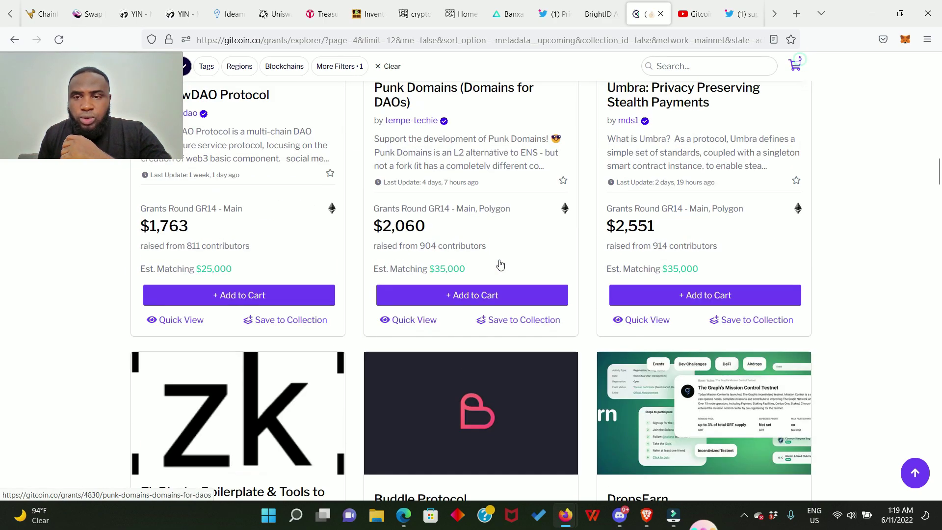
scroll(499, 264, up, 20)
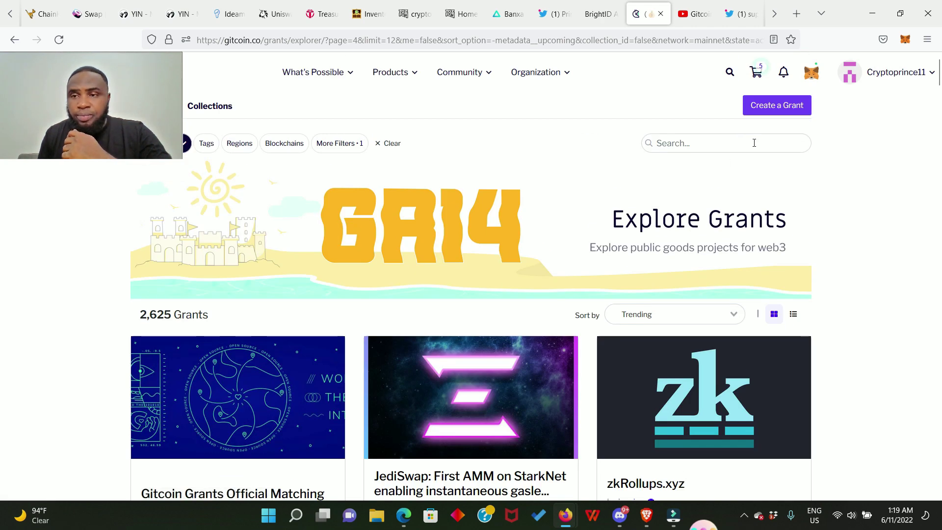
Step: Preview the five-grant cart and proceed to checkout
click(756, 74)
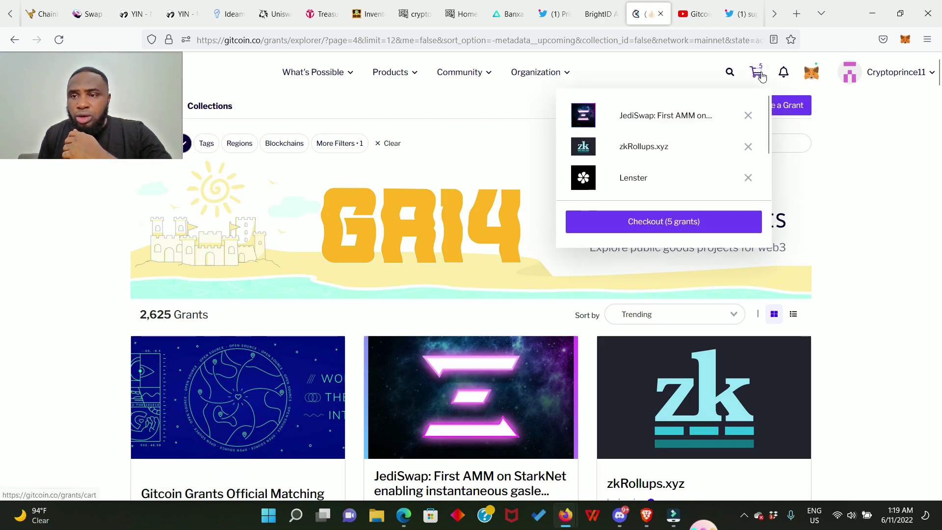
click(656, 224)
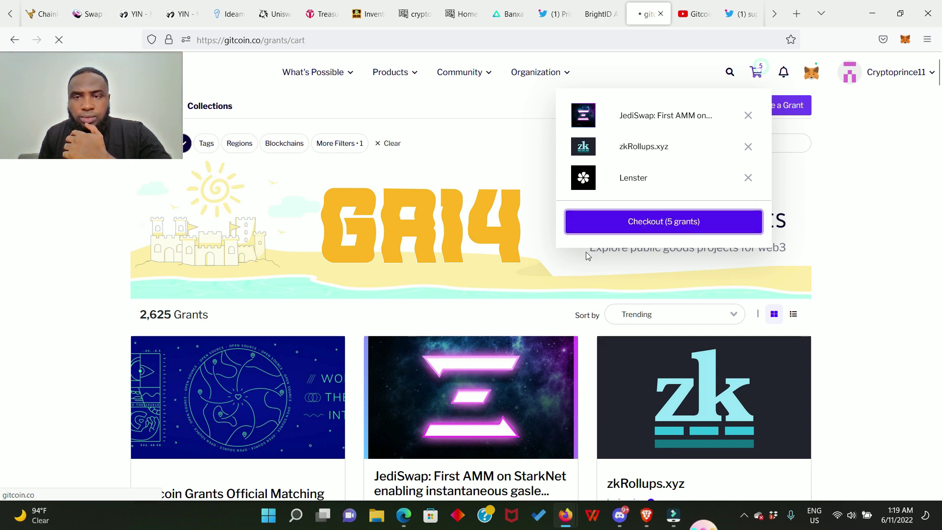
scroll(573, 238, down, 2)
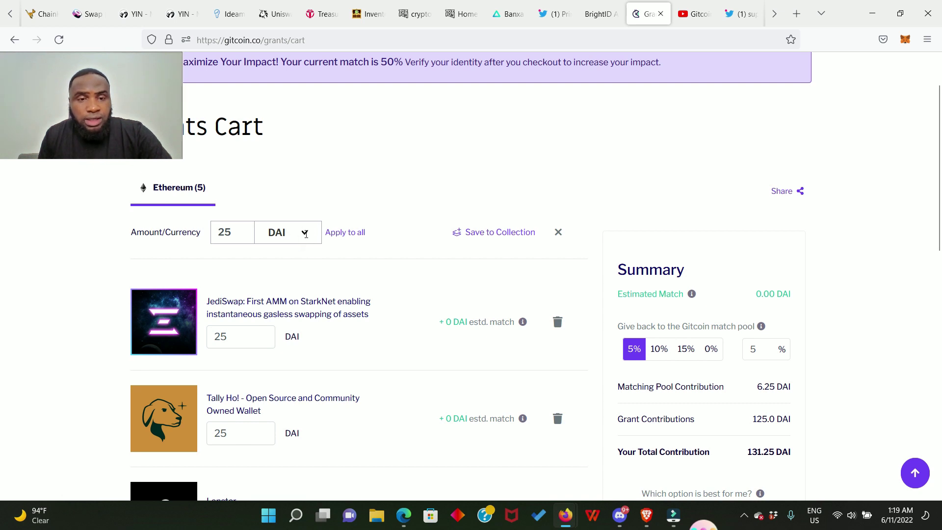
Step: Switch the contribution currency to USDC (25 each, 131.25 total) and select the 25 amount
click(305, 234)
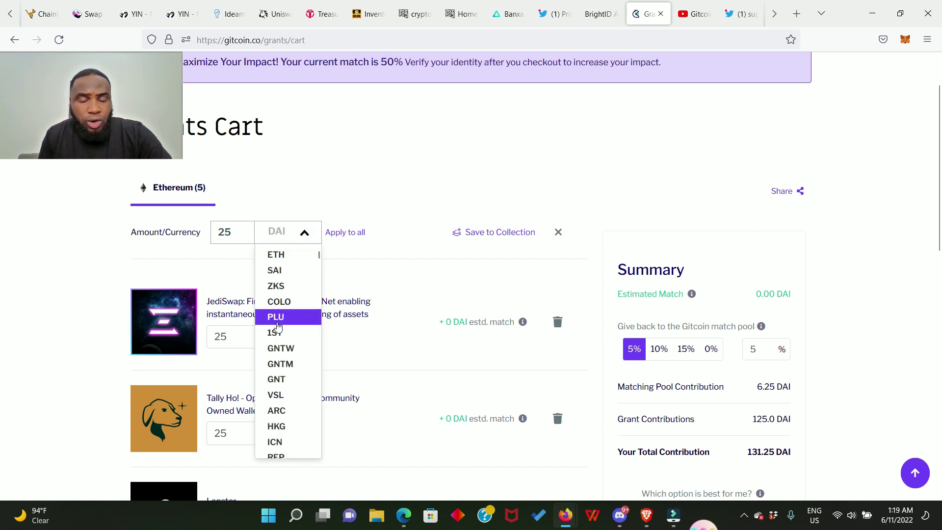
scroll(277, 326, down, 5)
scroll(277, 326, down, 4)
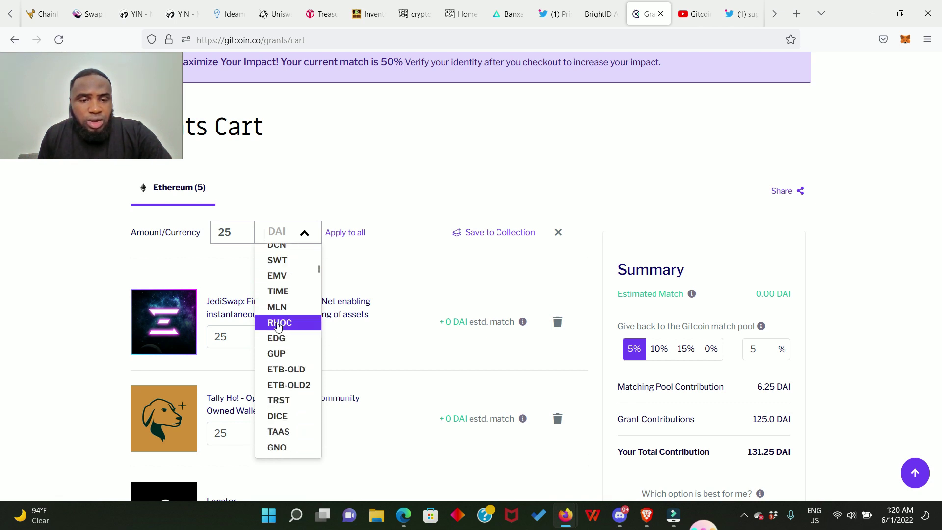
scroll(278, 326, down, 4)
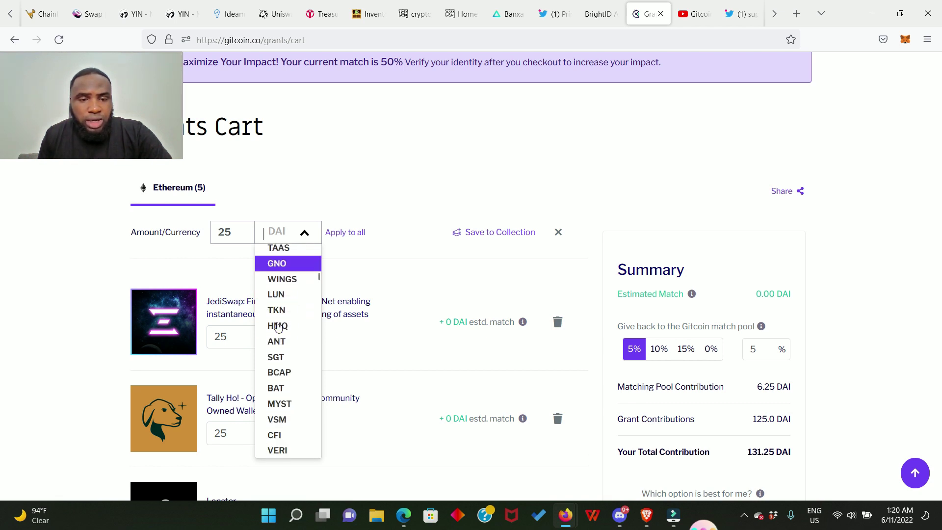
scroll(278, 326, down, 4)
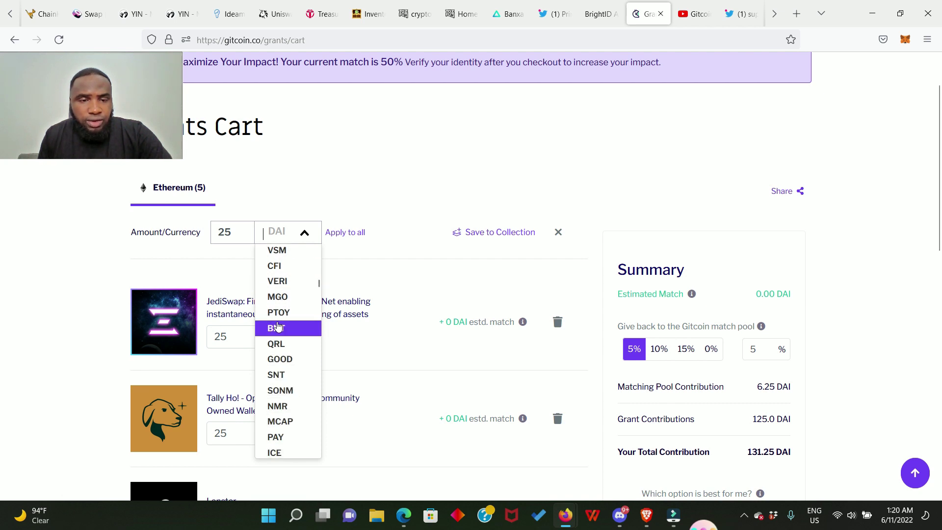
scroll(277, 326, down, 6)
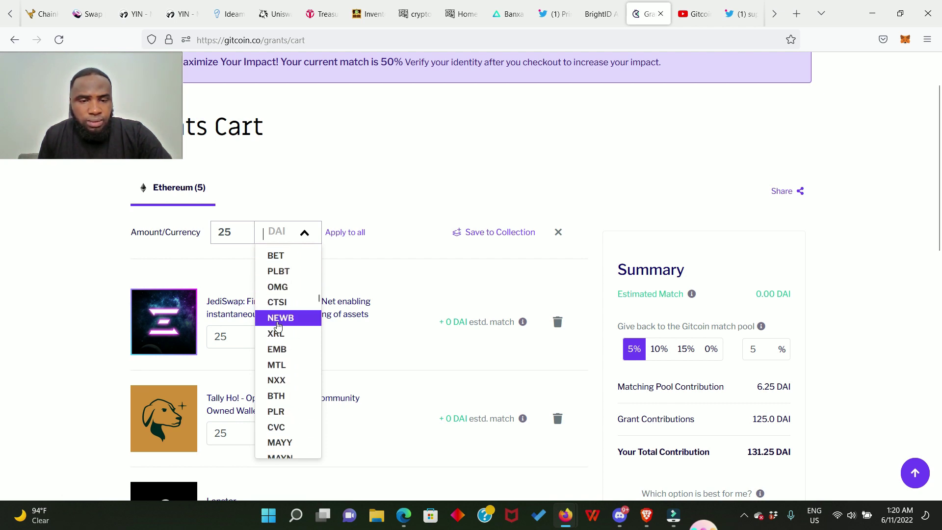
scroll(278, 326, up, 15)
click(277, 294)
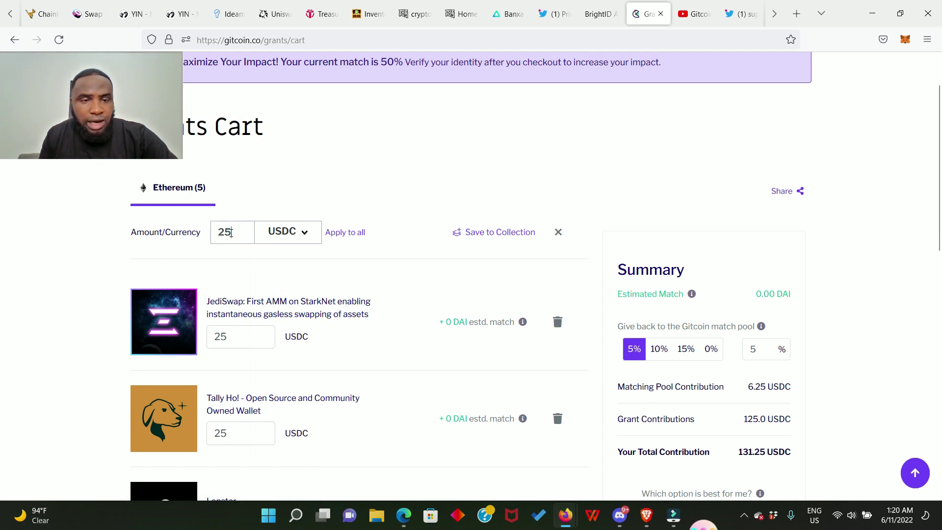
double_click(231, 232)
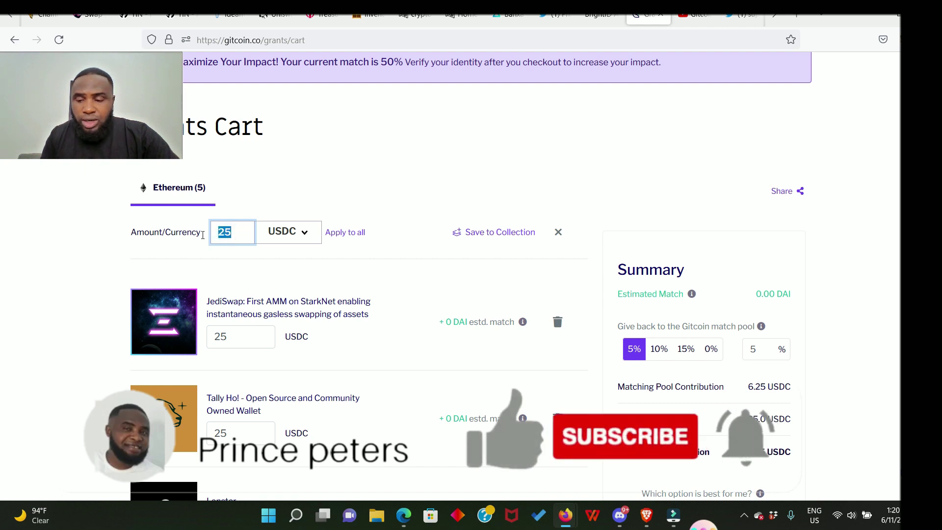
Step: Change the amount to 1 USDC for all five grants, totalling 5.25 USDC
key(BackSpace)
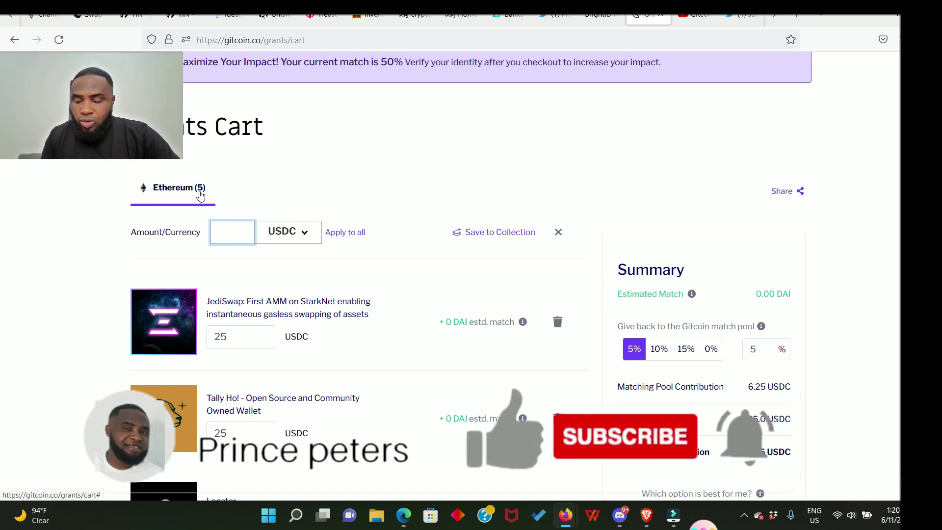
text(1)
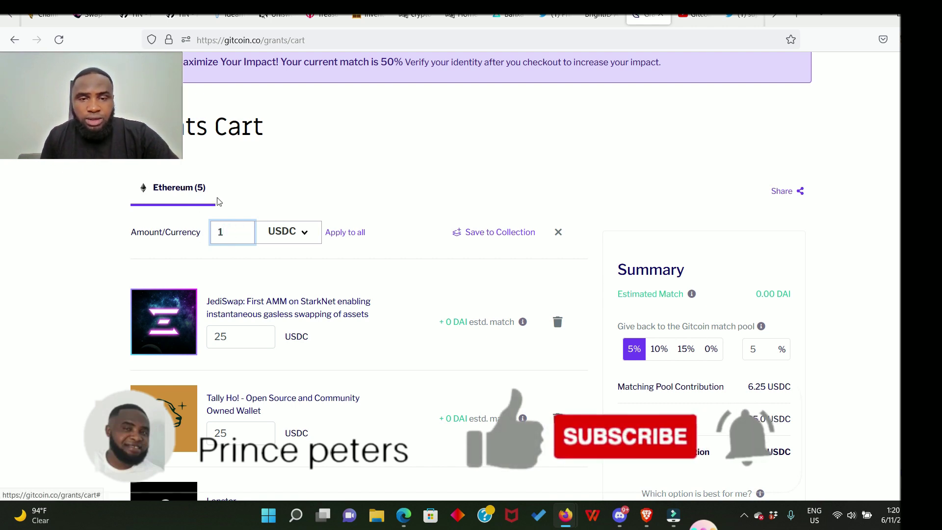
click(338, 230)
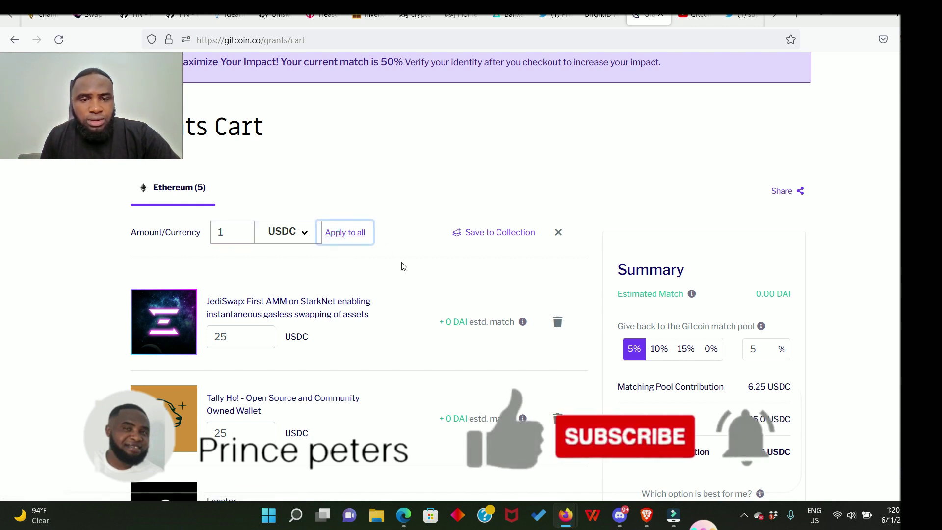
scroll(343, 250, down, 2)
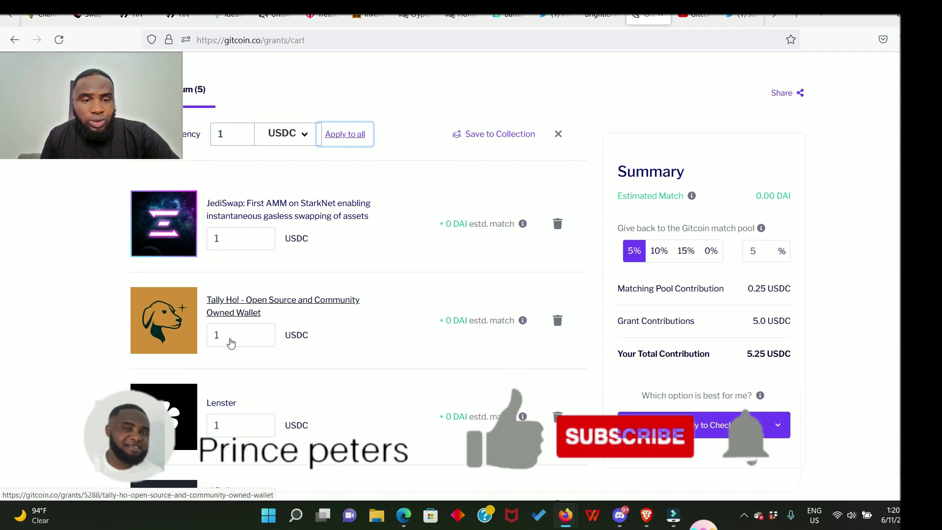
scroll(231, 342, down, 1)
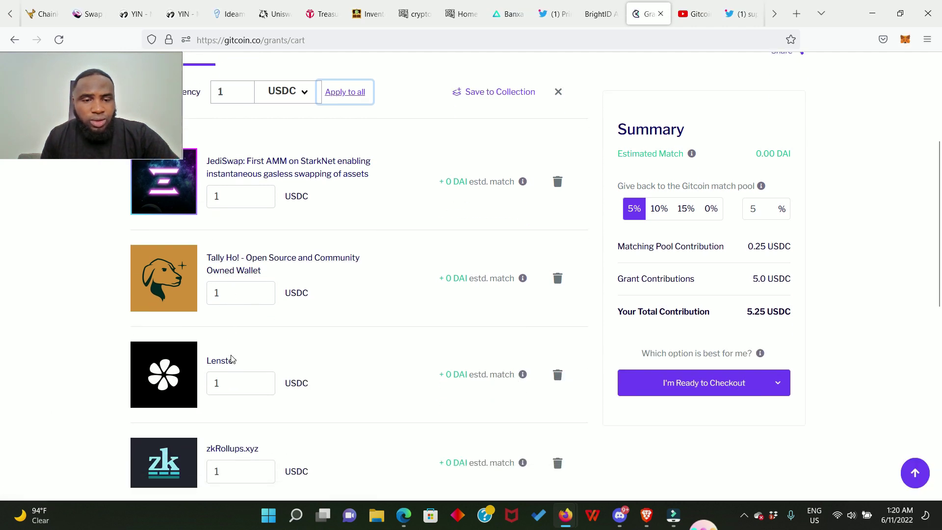
scroll(230, 358, down, 3)
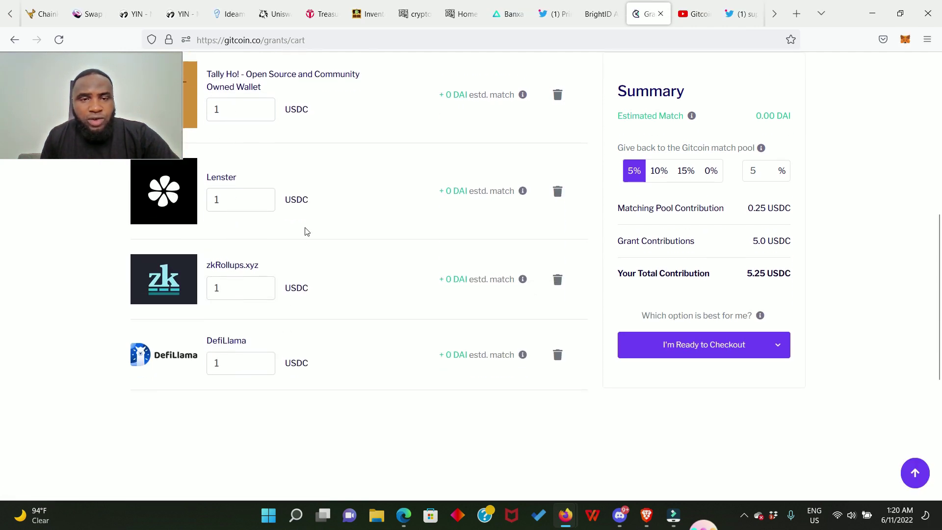
scroll(309, 254, up, 3)
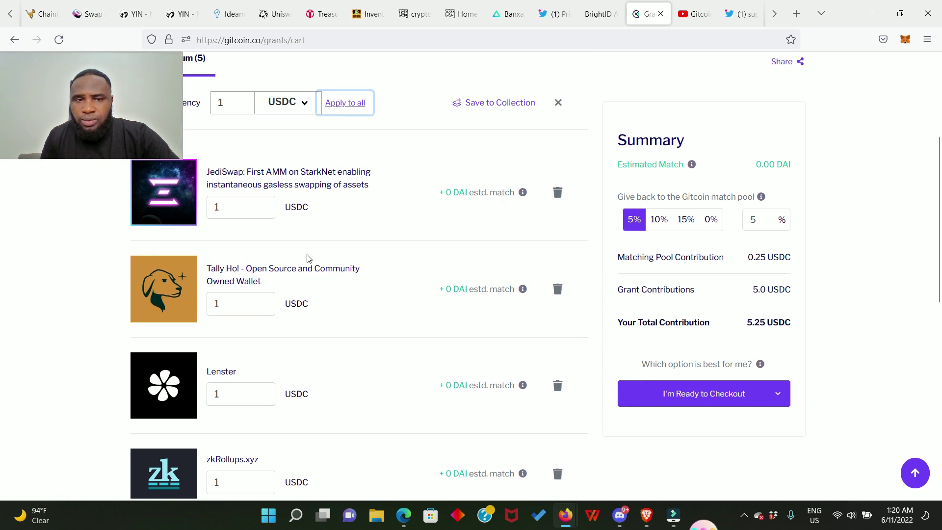
scroll(309, 258, down, 1)
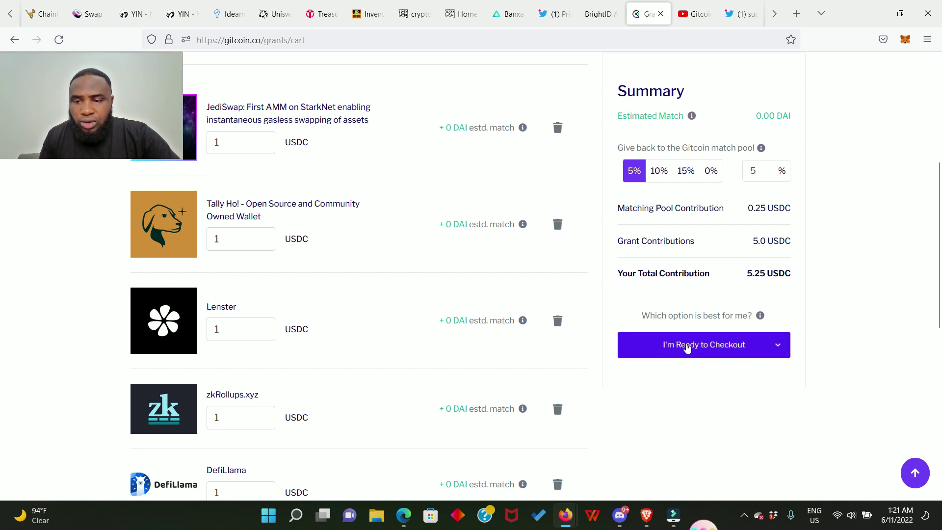
Step: Choose zkSync Checkout and proceed, opening zkSync Checkout in a new tab
click(687, 349)
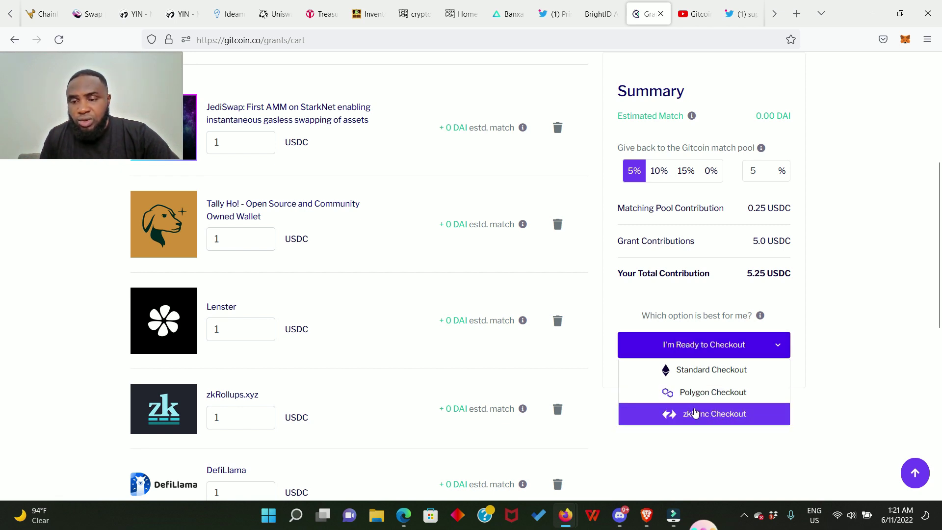
click(695, 413)
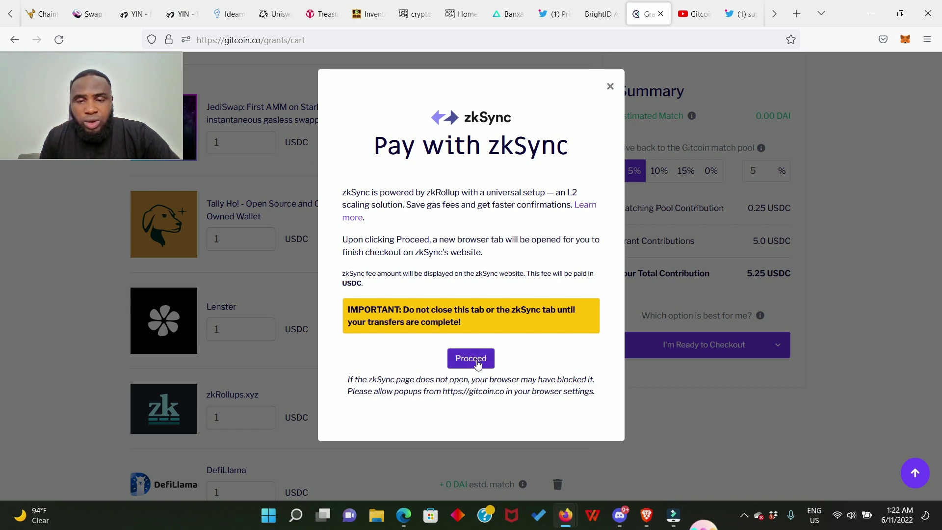
click(478, 364)
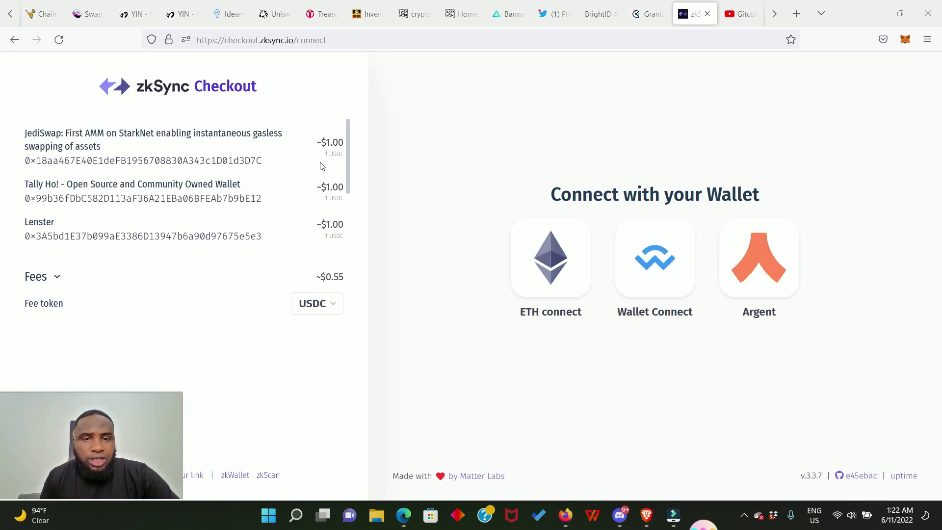
Step: Connect the MetaMask wallet and sign in, readying 5.712 USDC to pay
scroll(149, 155, down, 3)
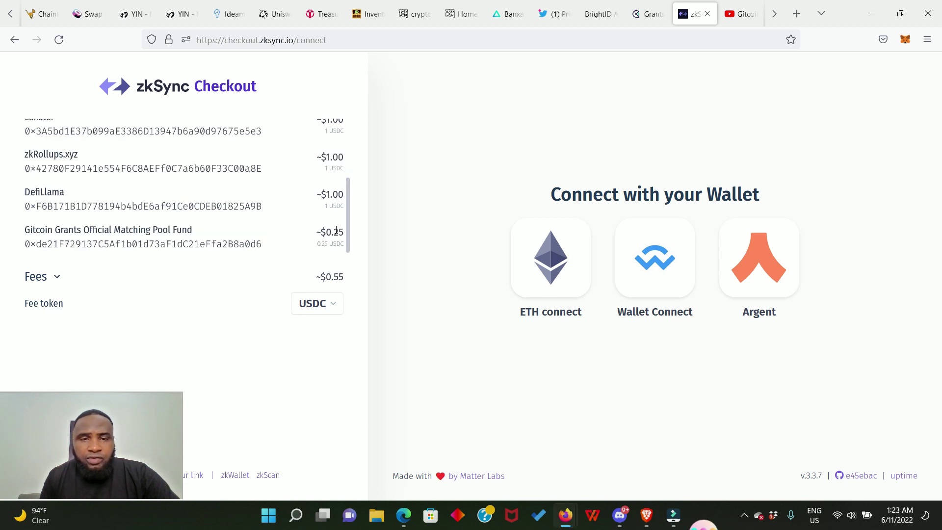
drag(347, 228, 348, 153)
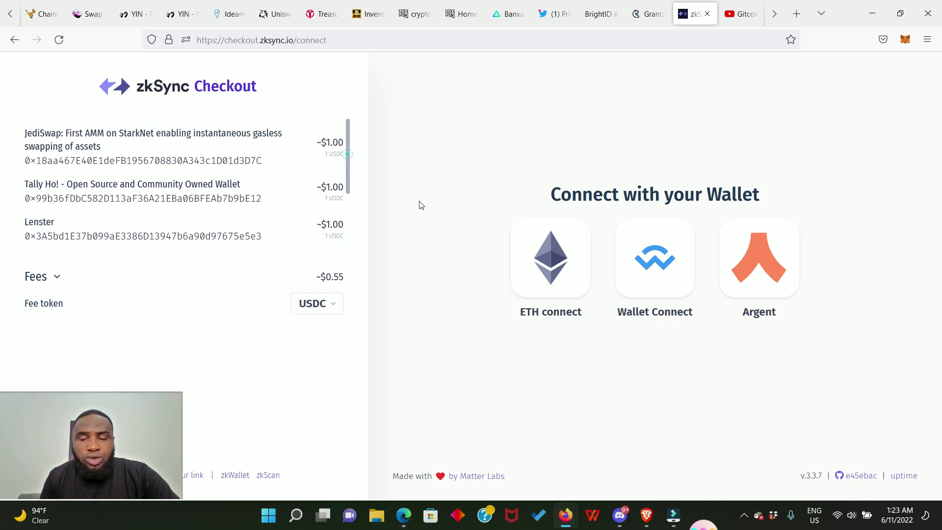
click(541, 266)
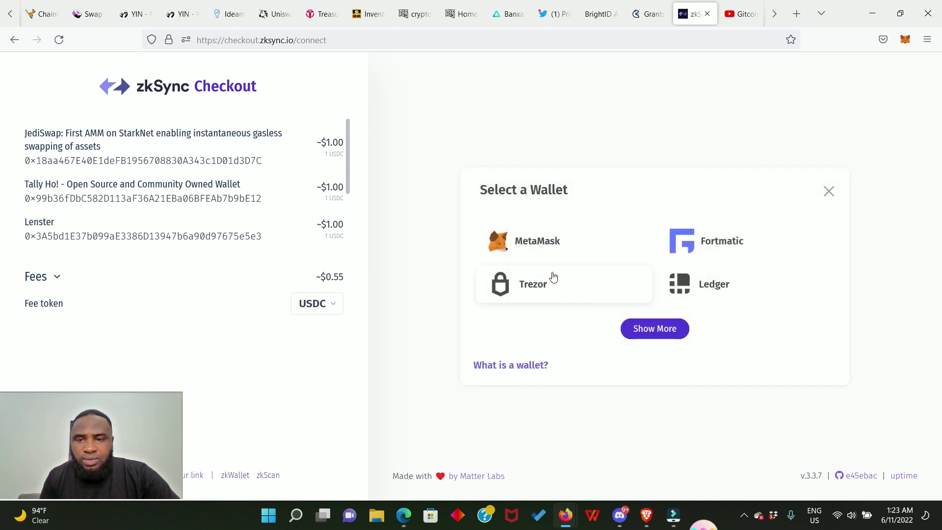
click(541, 251)
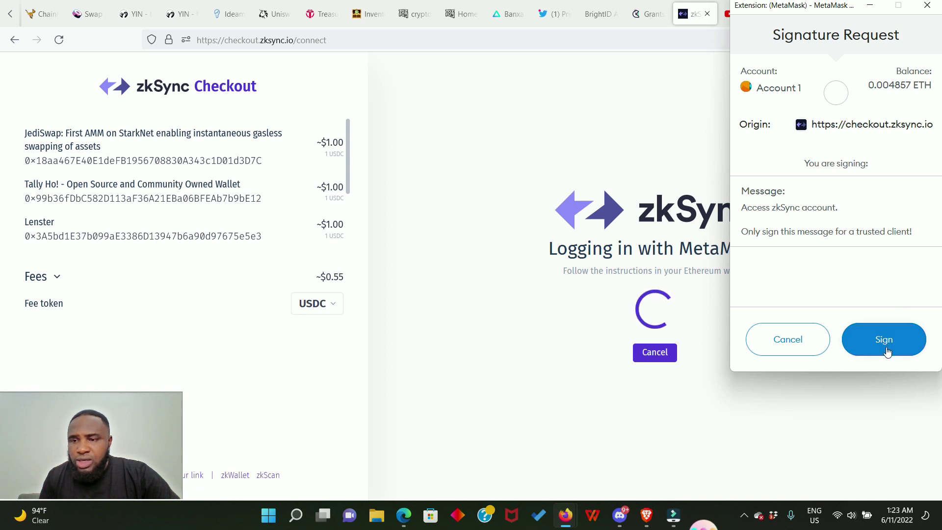
click(883, 339)
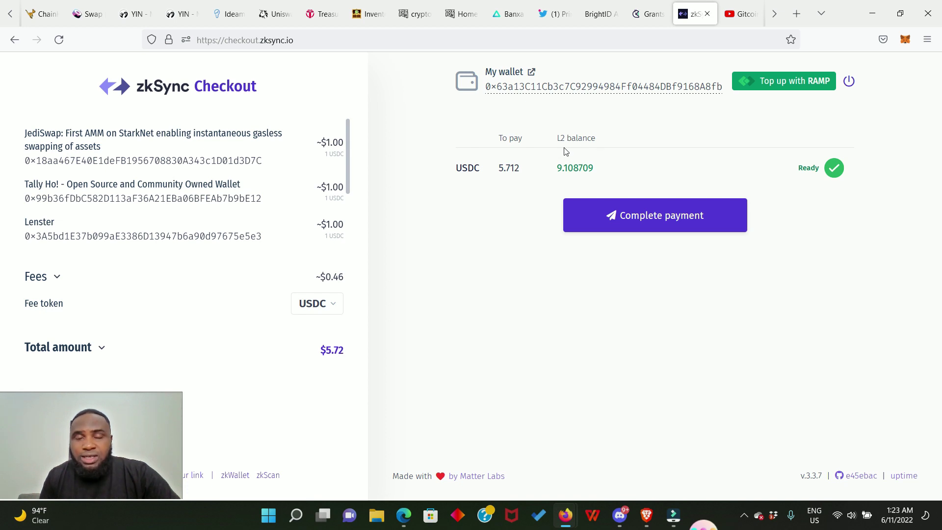
Step: Complete the payment, signing it in MetaMask, and wait for the five 1 USDC transactions
click(644, 219)
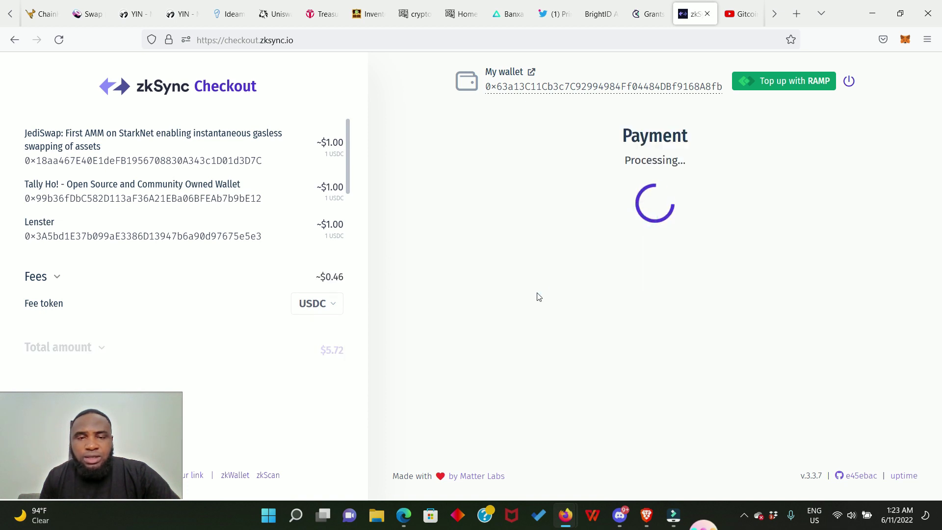
click(884, 336)
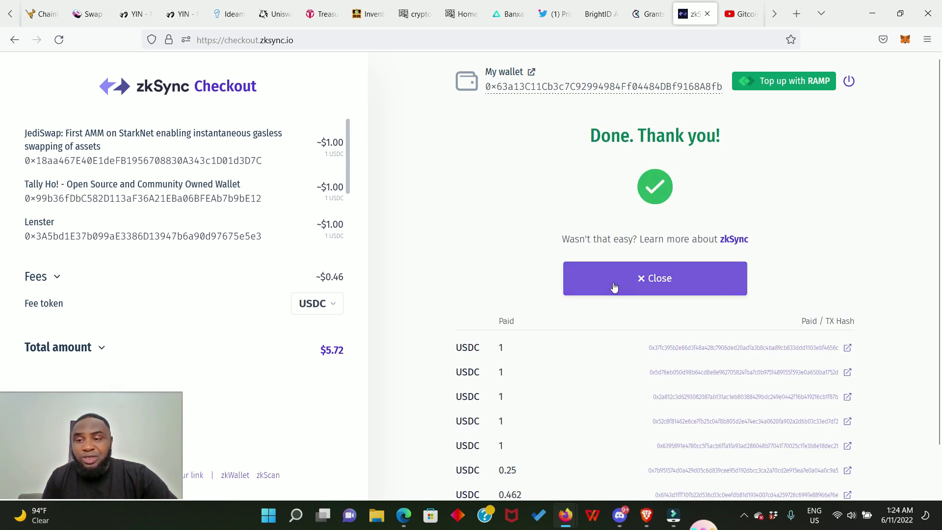
scroll(614, 287, down, 2)
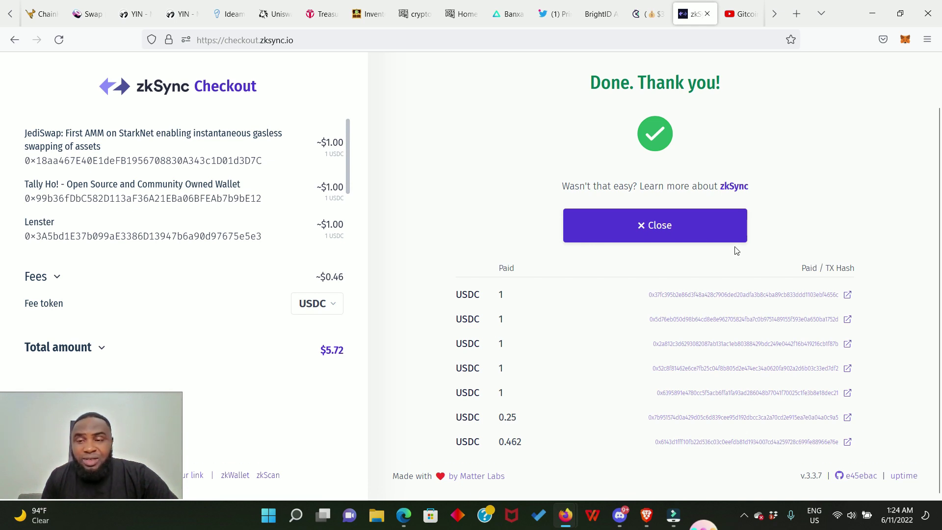
scroll(493, 182, up, 2)
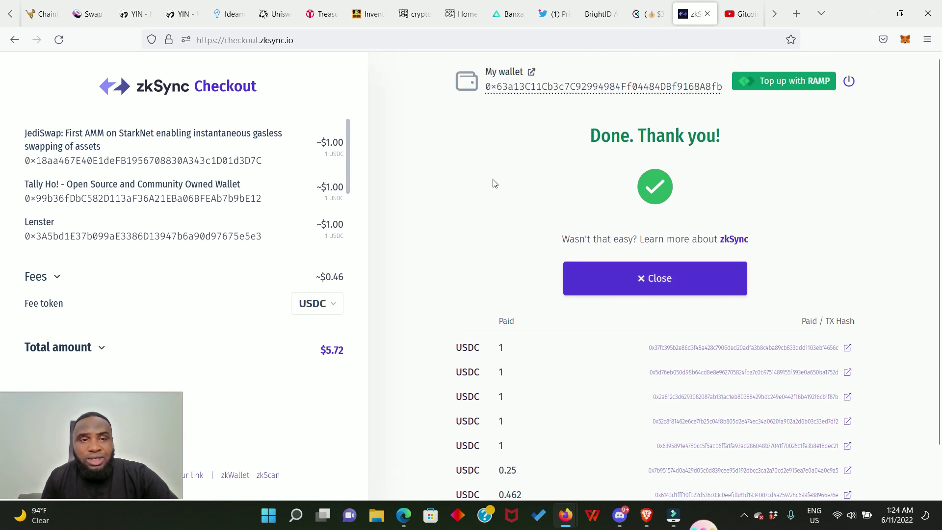
scroll(493, 185, down, 2)
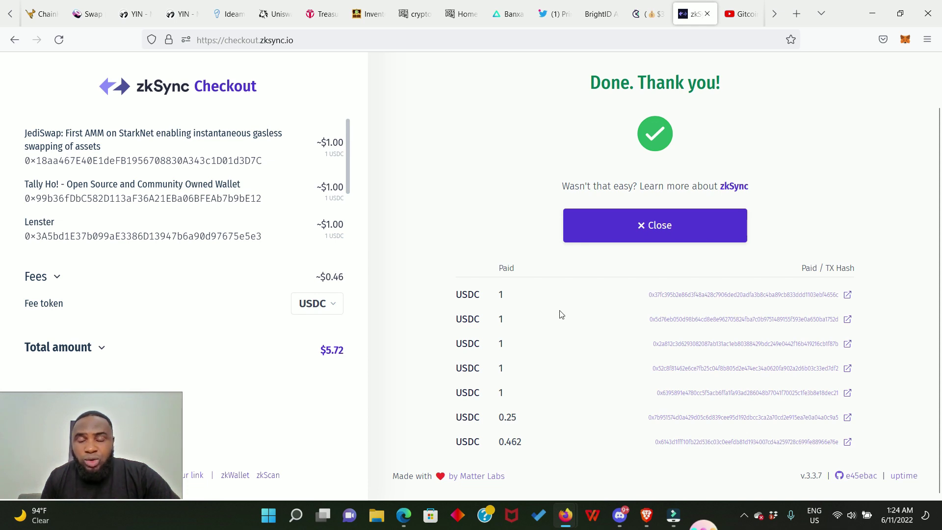
scroll(561, 314, up, 2)
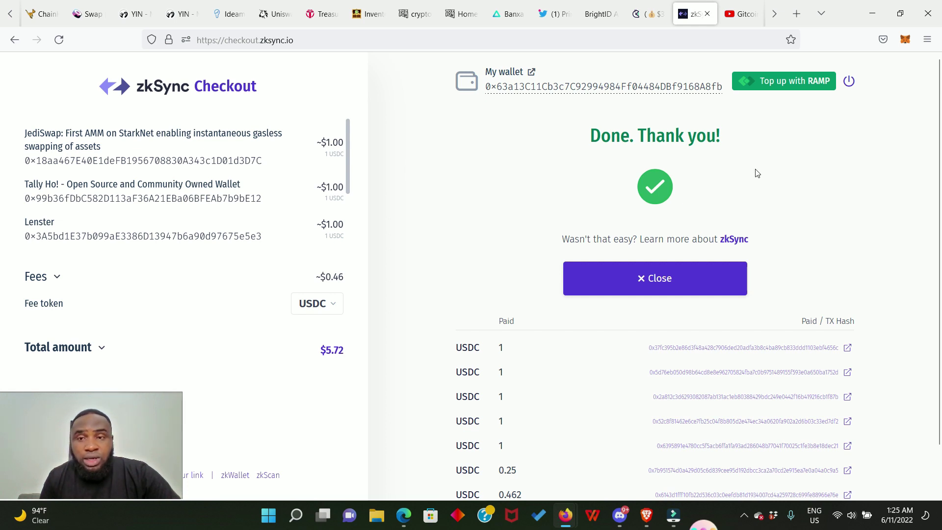
click(650, 13)
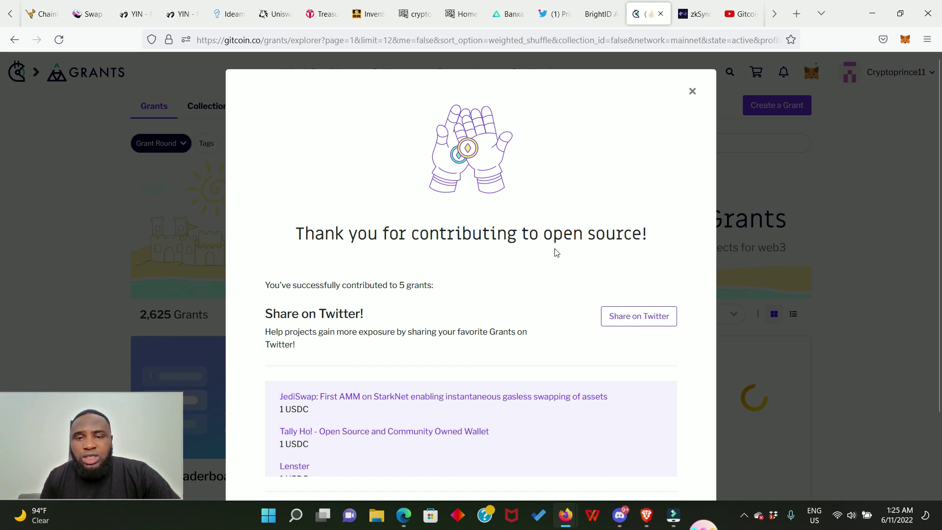
Step: Review the thank-you dialog confirming five 1 USDC contributions matched at 50%
scroll(535, 280, down, 2)
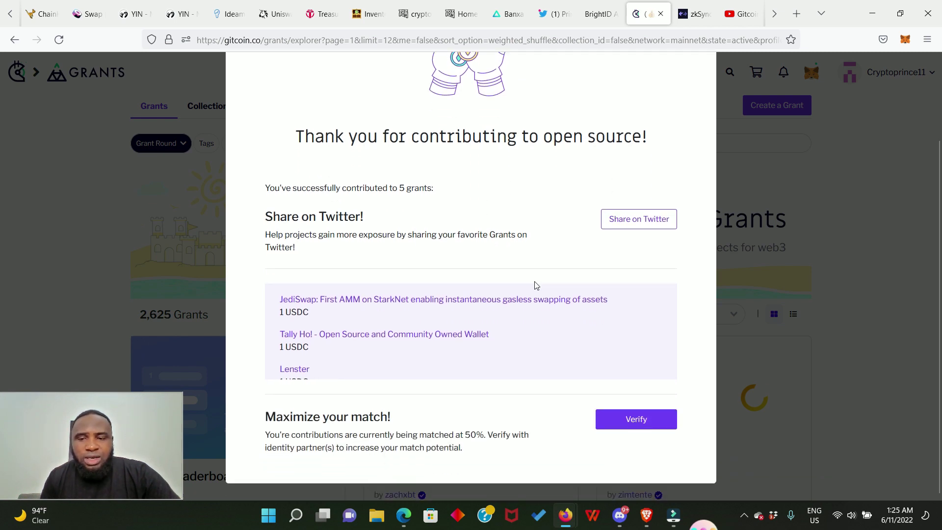